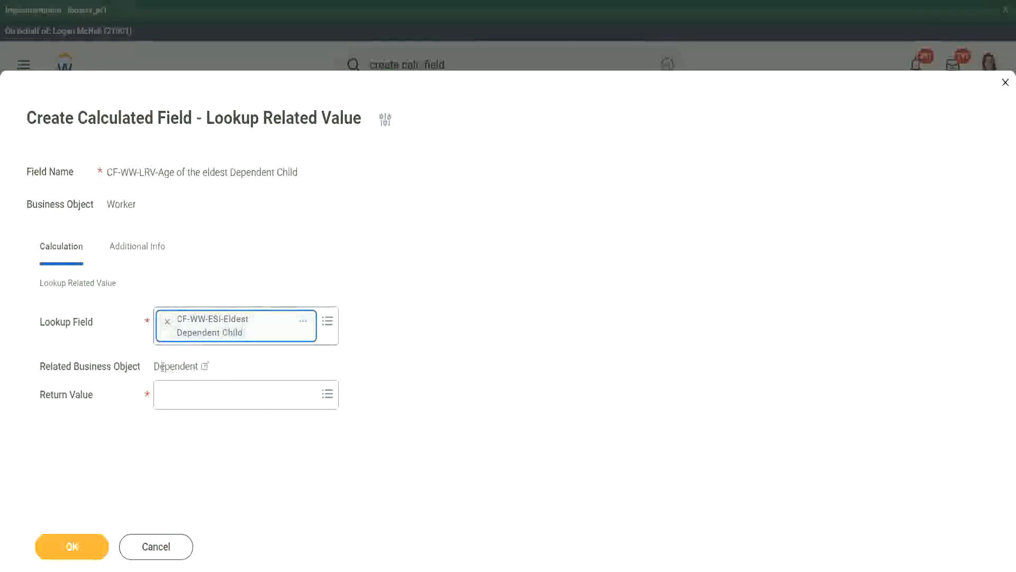
Step: Review the details of the CF-WW-ESI-Eldest Dependent Child lookup field and its related business object
{"action": "left_click_drag", "start_coordinate": [154, 366], "coordinate": [204, 365]}
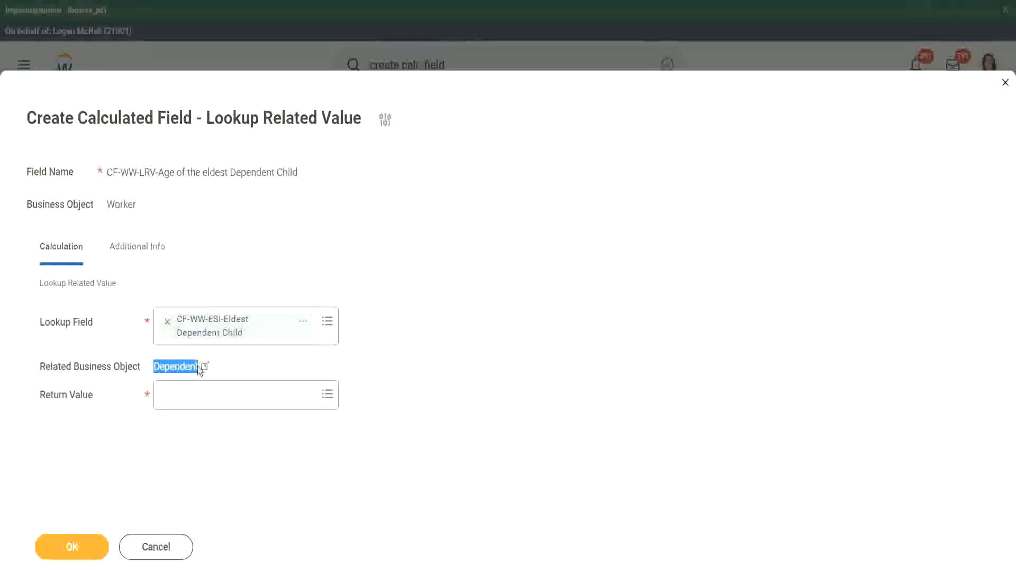
{"action": "left_click", "coordinate": [304, 325]}
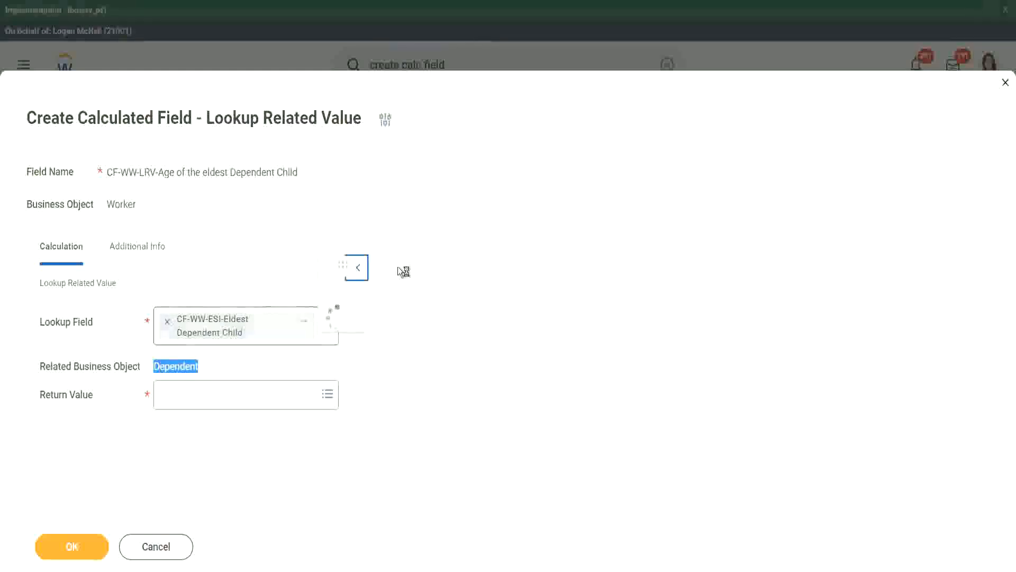
{"action": "left_click_drag", "start_coordinate": [364, 178], "coordinate": [341, 180]}
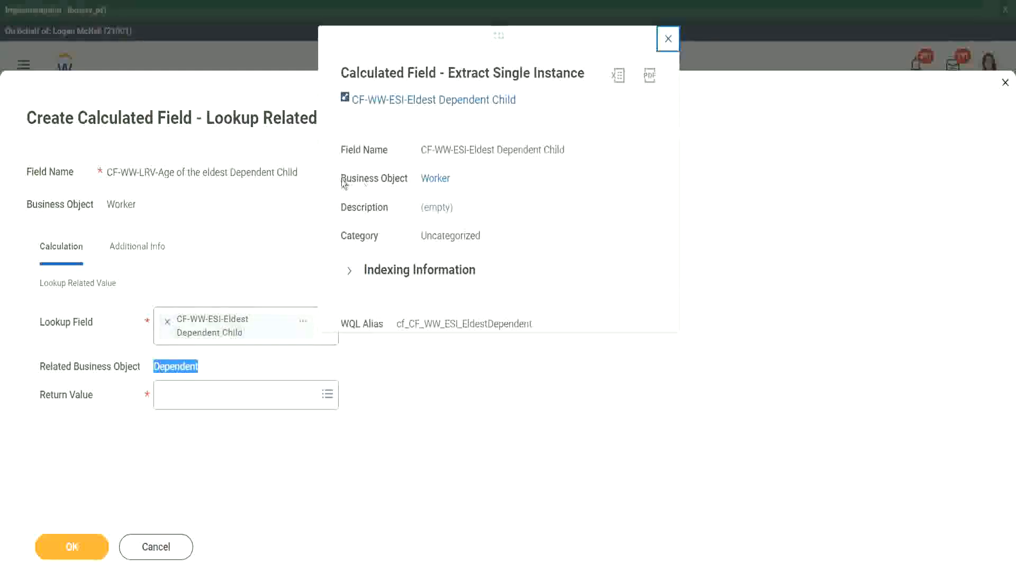
{"action": "left_click_drag", "start_coordinate": [408, 178], "coordinate": [410, 179]}
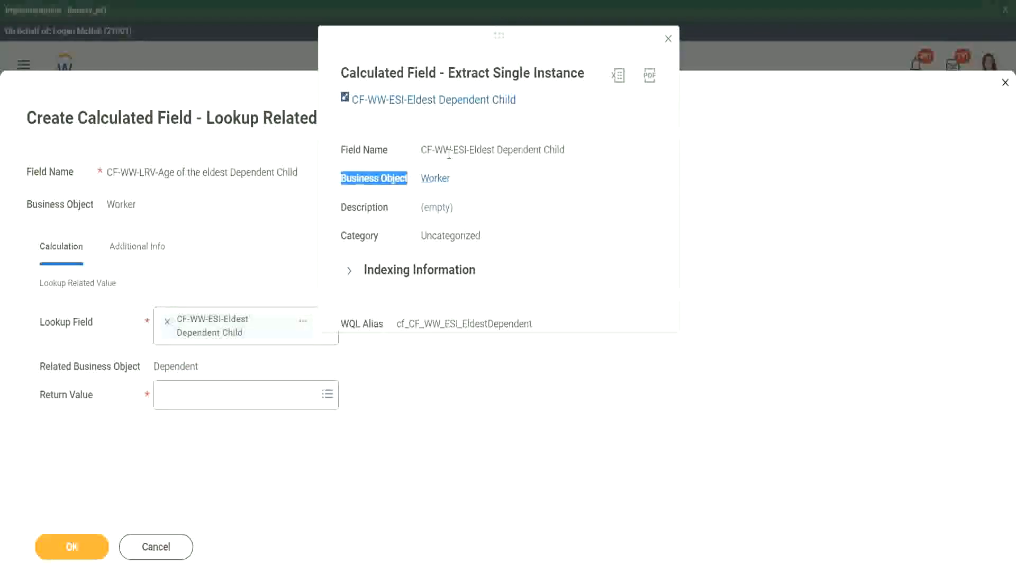
{"action": "left_click_drag", "start_coordinate": [458, 150], "coordinate": [487, 150]}
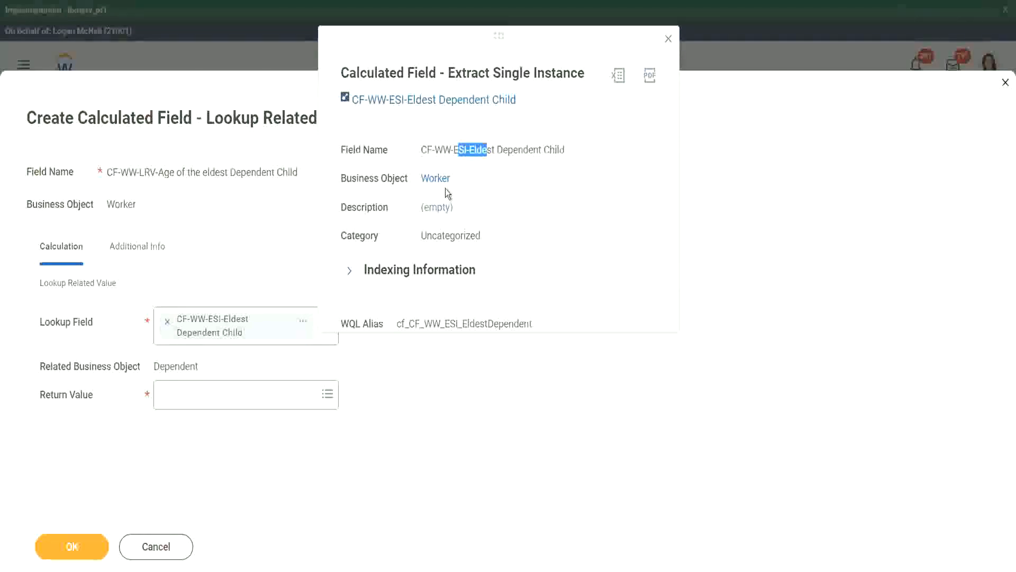
{"action": "left_click", "coordinate": [668, 39]}
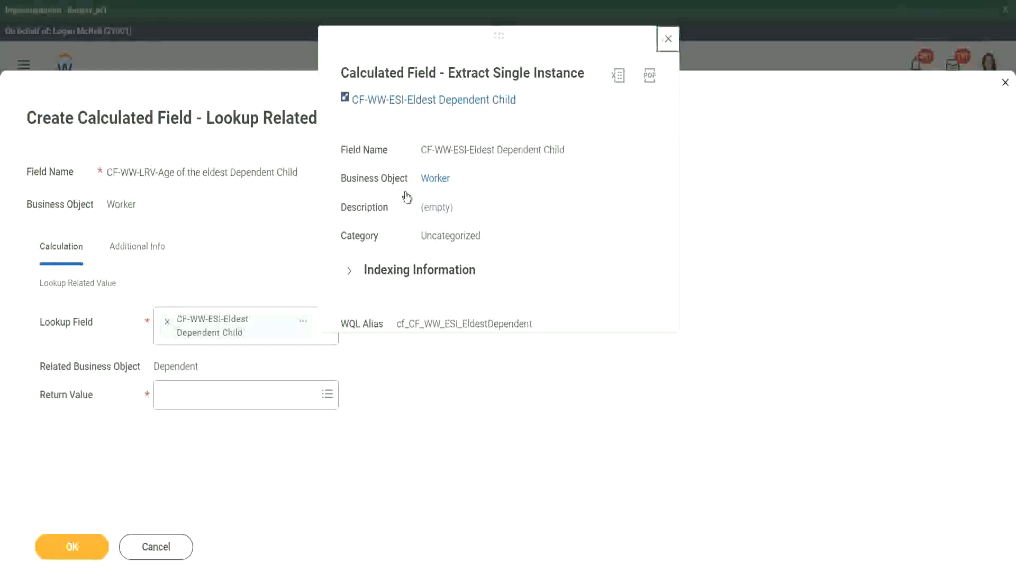
{"action": "left_click_drag", "start_coordinate": [154, 366], "coordinate": [198, 365]}
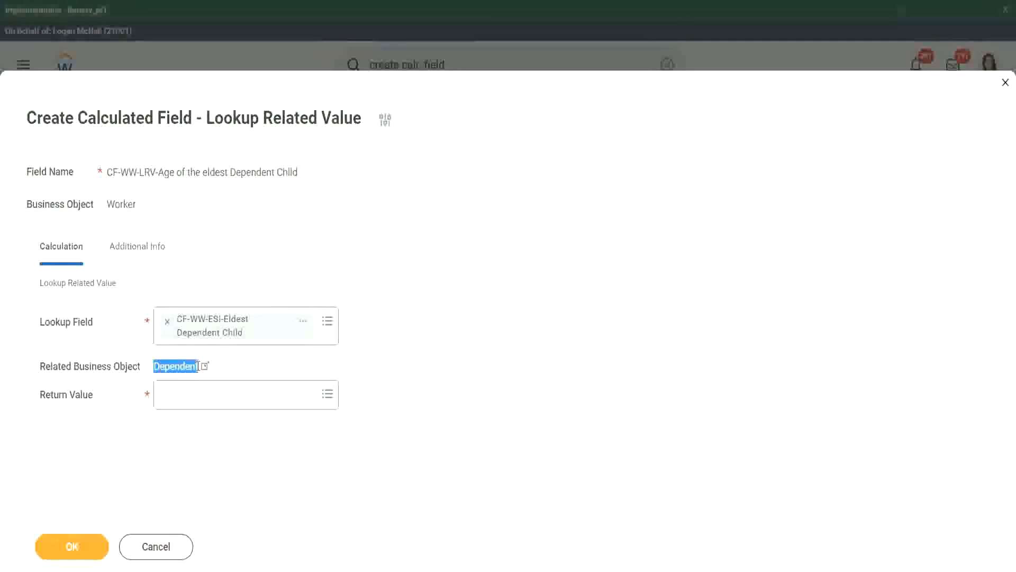
Step: Set the calculated field's return value to Age and check that field's description
{"action": "left_click", "coordinate": [180, 399]}
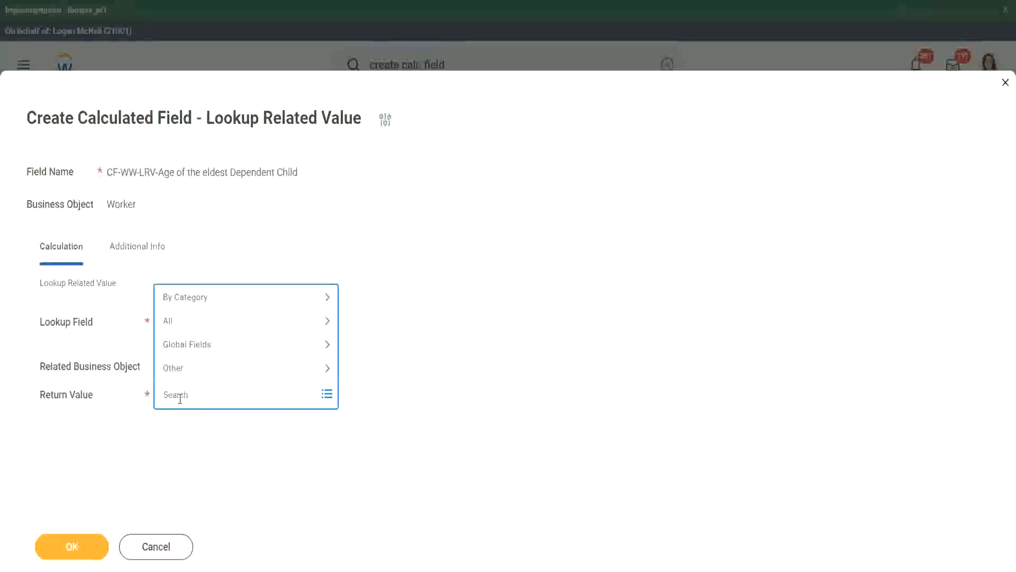
{"action": "type", "text": "age"}
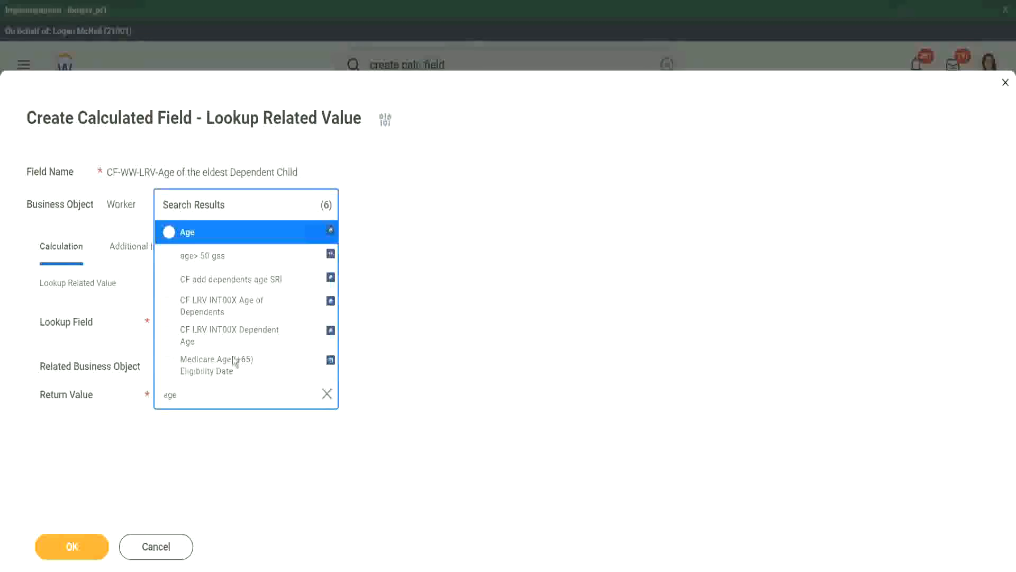
{"action": "left_click", "coordinate": [259, 241]}
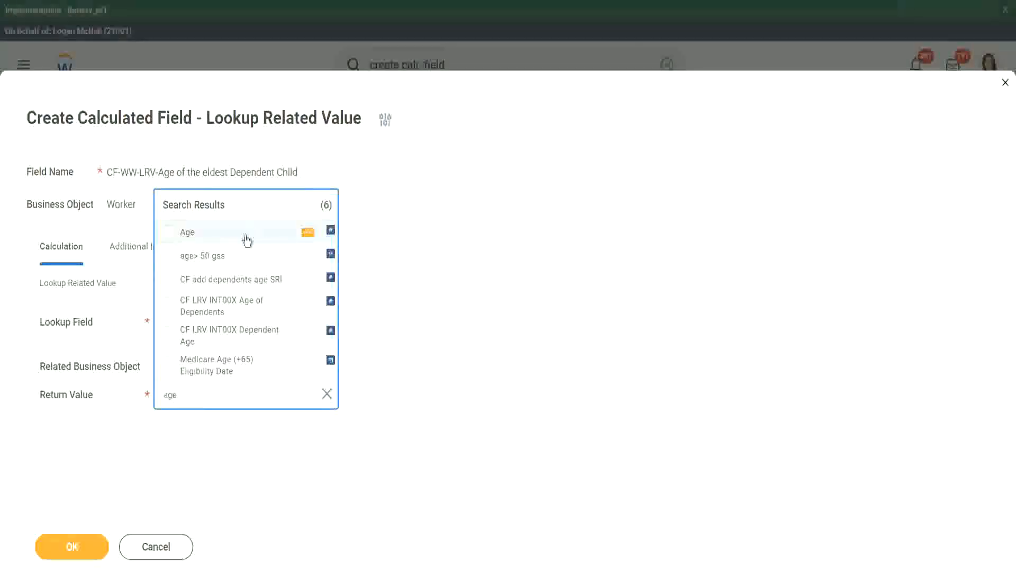
{"action": "left_click", "coordinate": [231, 386]}
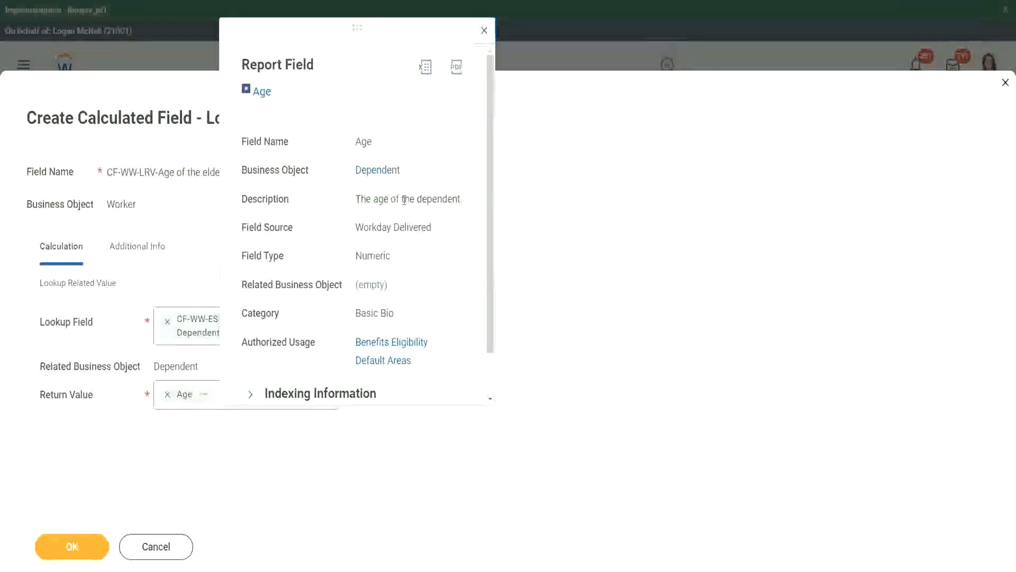
{"action": "left_click_drag", "start_coordinate": [355, 199], "coordinate": [462, 197]}
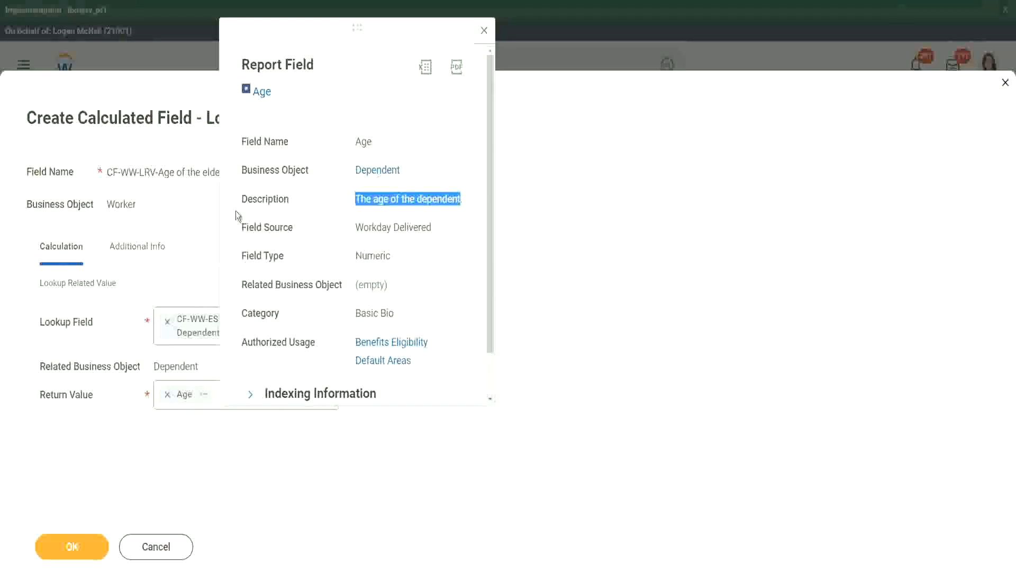
{"action": "left_click", "coordinate": [170, 227]}
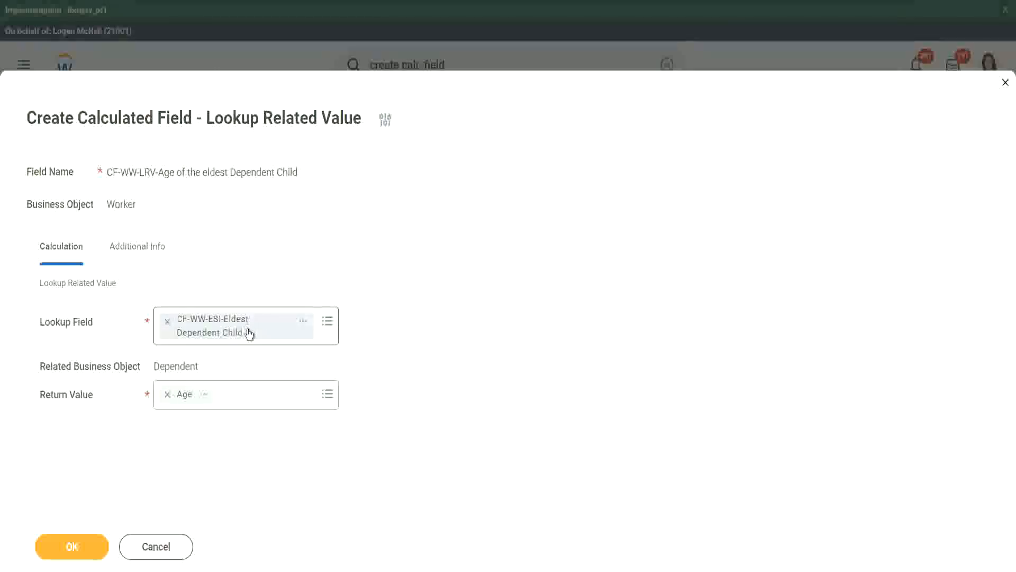
Step: Save the calculated field, copying its name from the save confirmation before leaving it
{"action": "left_click", "coordinate": [80, 546]}
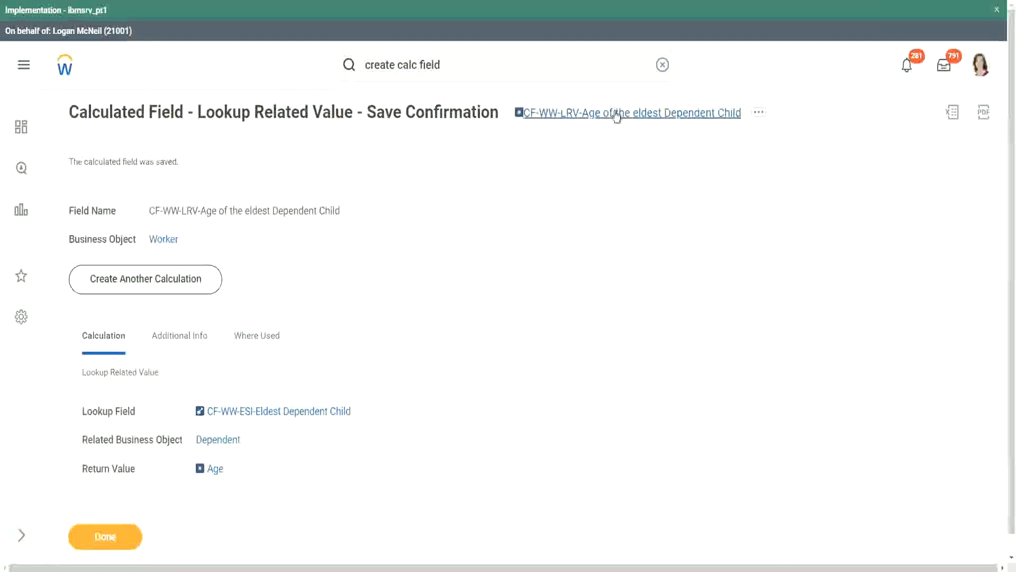
{"action": "right_click", "coordinate": [615, 116]}
{"action": "left_click", "coordinate": [645, 179]}
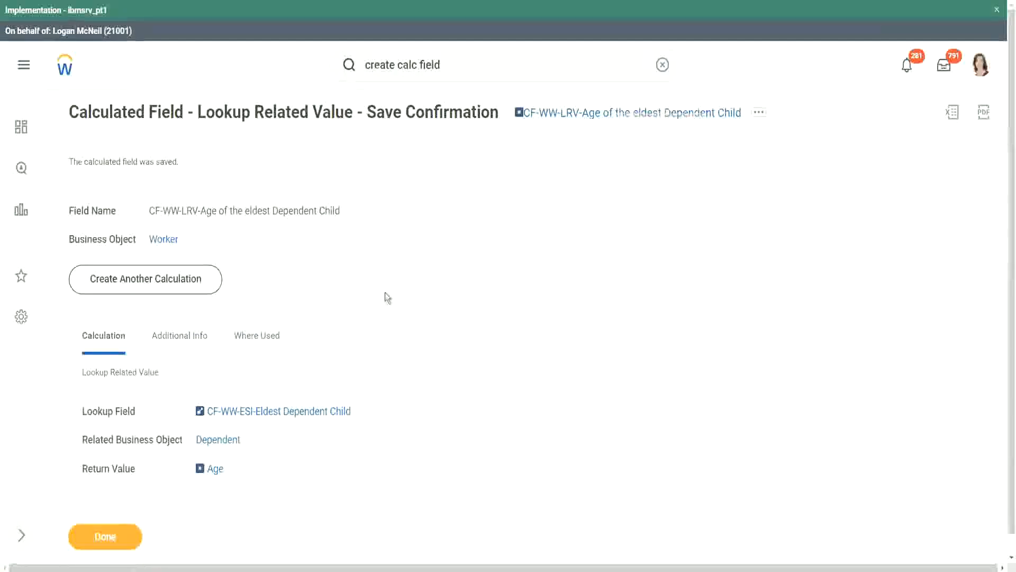
{"action": "left_click", "coordinate": [108, 537]}
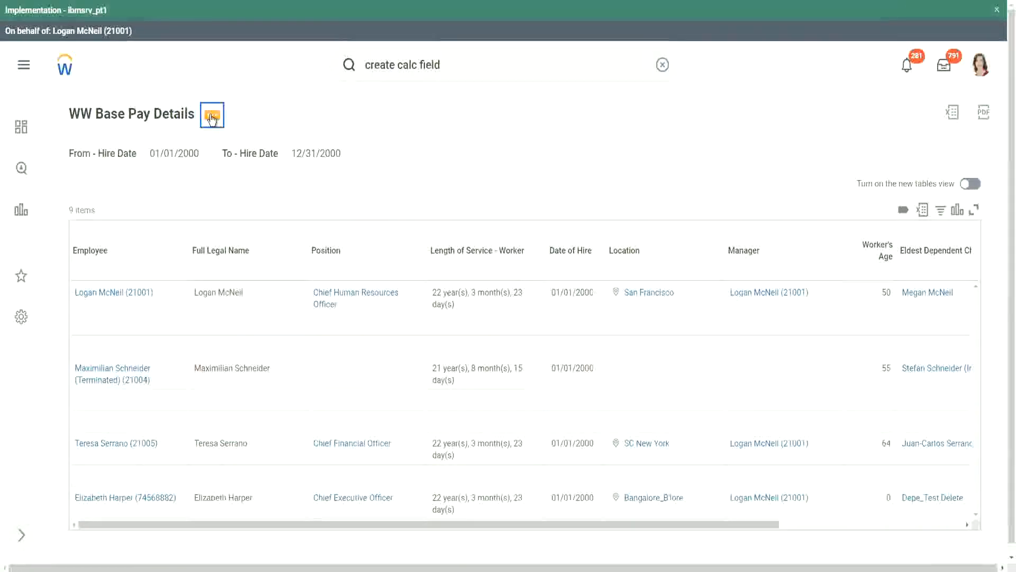
Step: Open the WW Base Pay Details custom report for editing
{"action": "left_click", "coordinate": [211, 118]}
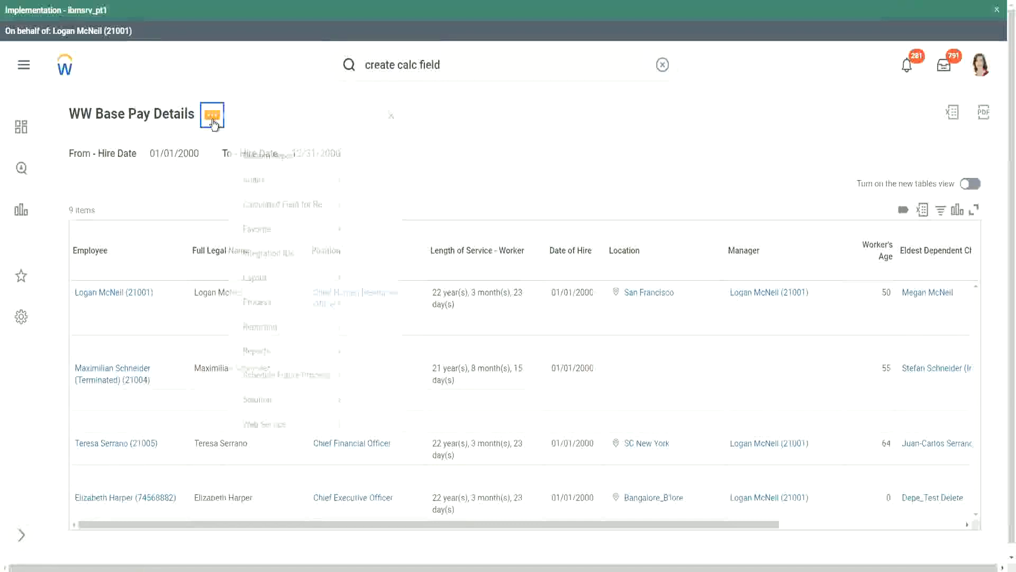
{"action": "mouse_move", "coordinate": [276, 176]}
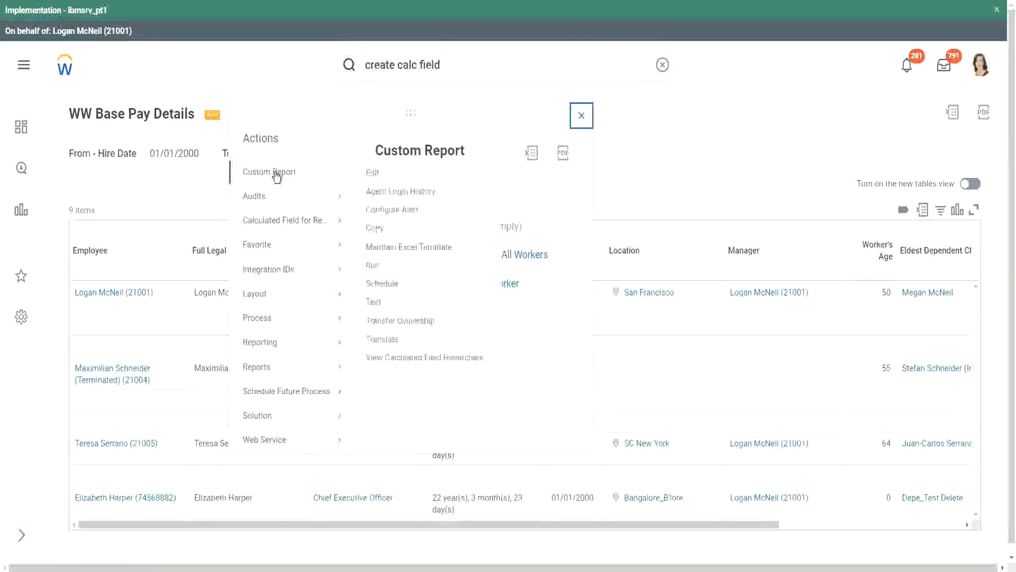
{"action": "left_click", "coordinate": [373, 174]}
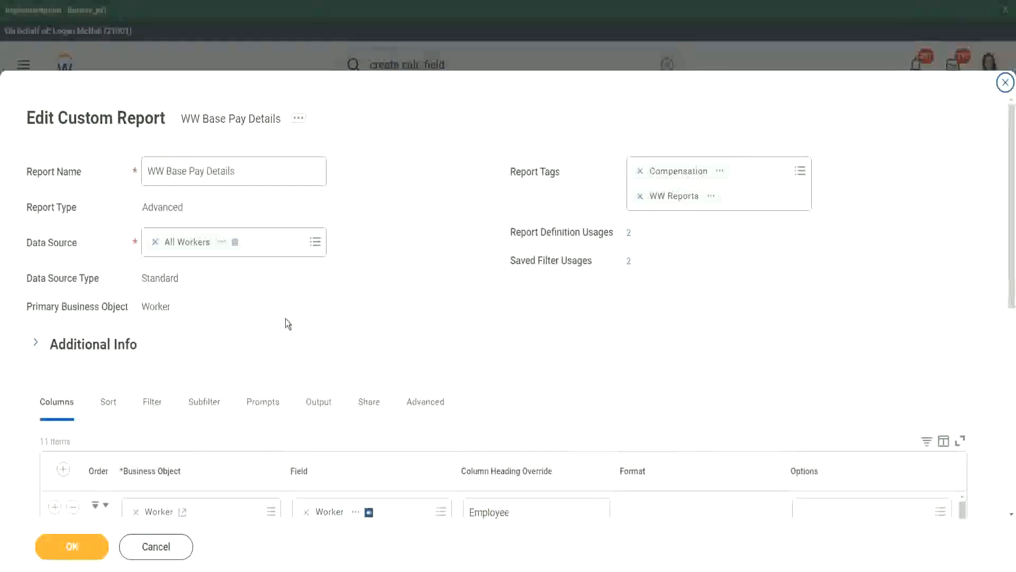
Step: Add a Worker column below Eldest Dependent Child using the field CF-WW-LRV-Age of the eldest Dependent Child
{"action": "scroll", "coordinate": [284, 318], "scroll_direction": "down", "scroll_amount": 6}
{"action": "scroll", "coordinate": [281, 275], "scroll_direction": "down", "scroll_amount": 5}
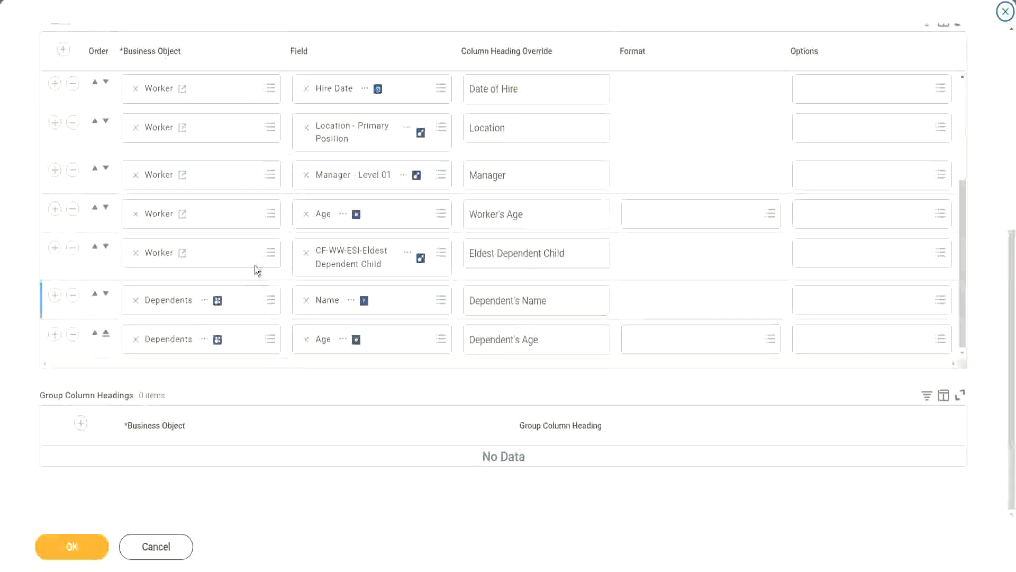
{"action": "left_click", "coordinate": [54, 248]}
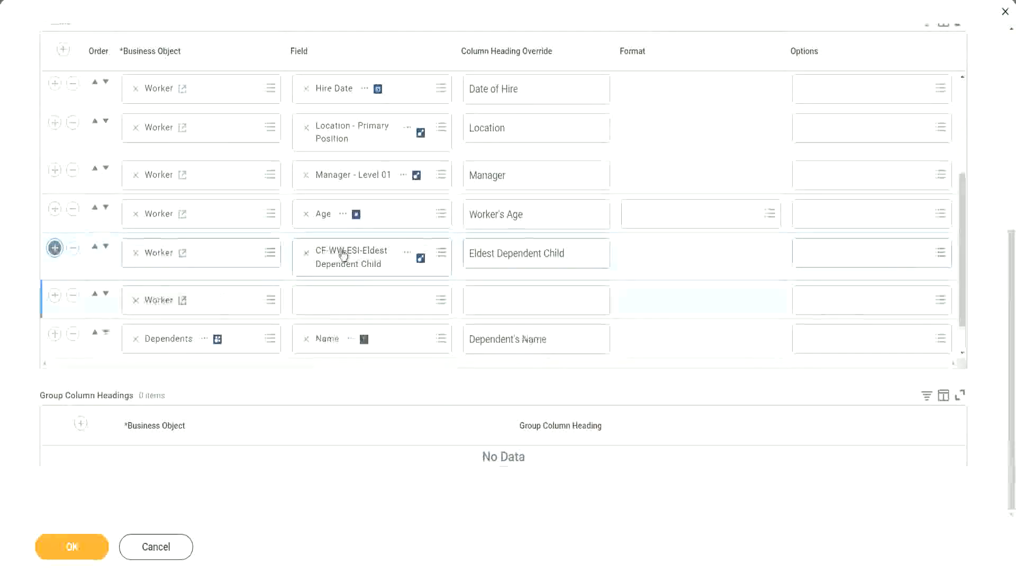
{"action": "left_click", "coordinate": [333, 309]}
{"action": "key", "text": "ctrl+v"}
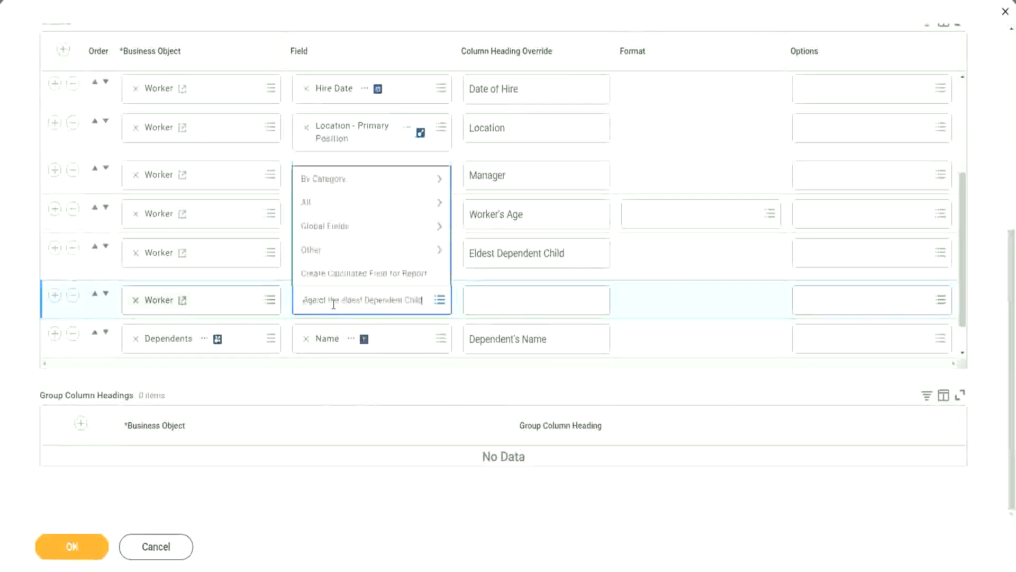
{"action": "key", "text": "Return"}
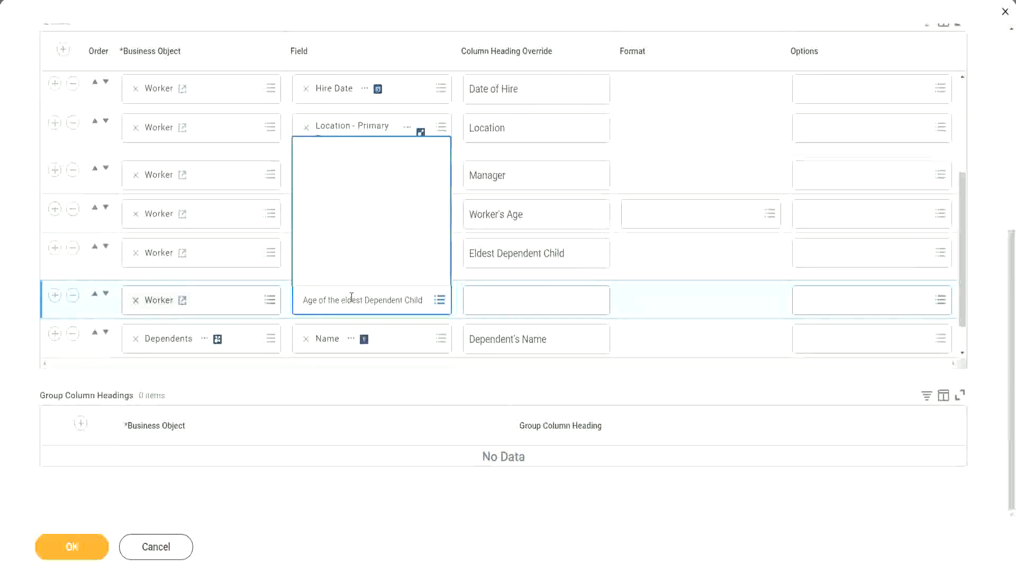
Step: Override the new column's heading with "Age of the Eldest Dependent Child" and save the report
{"action": "left_click", "coordinate": [513, 294]}
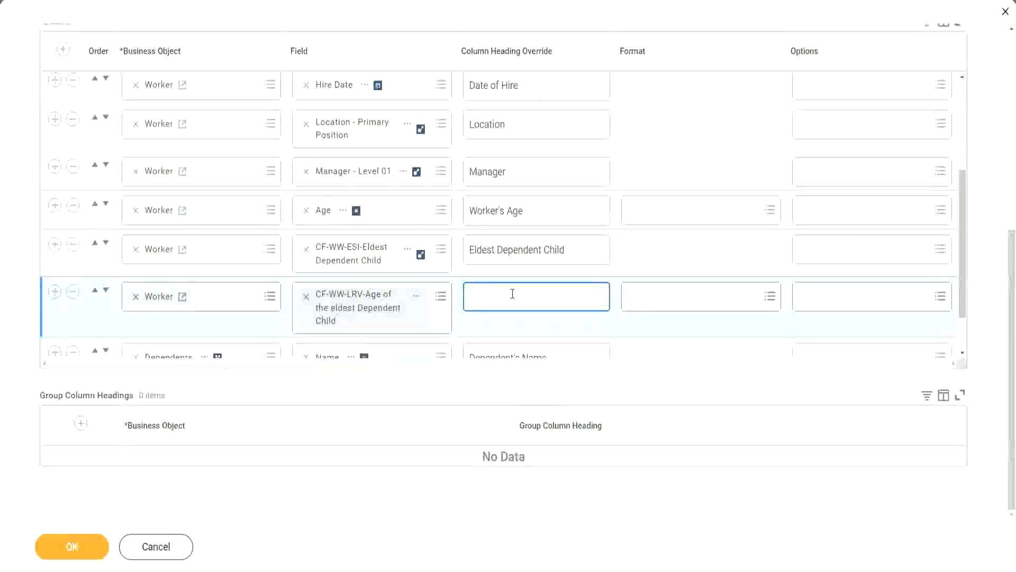
{"action": "type", "text": "Age of the E"}
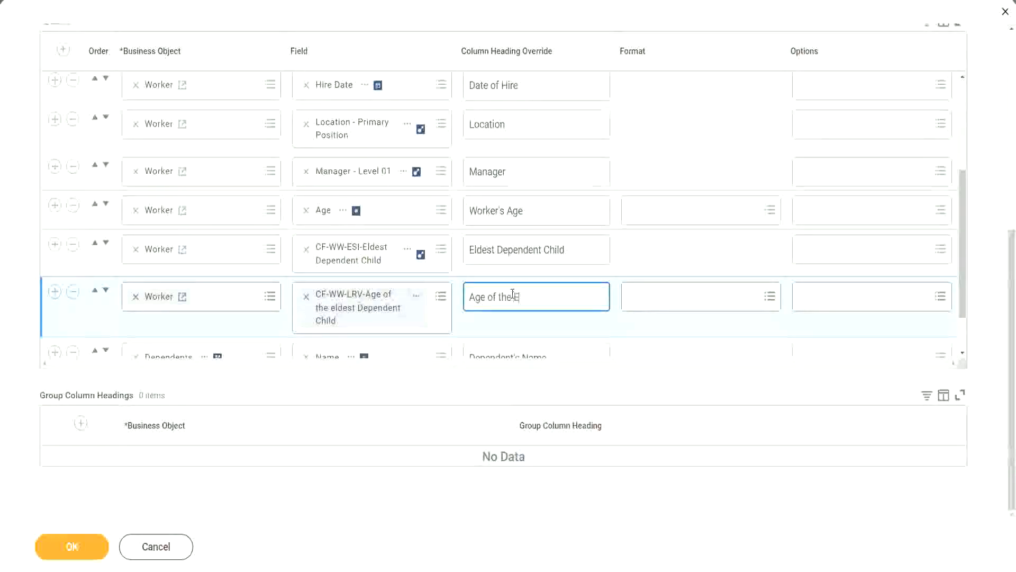
{"action": "type", "text": "ldest De"}
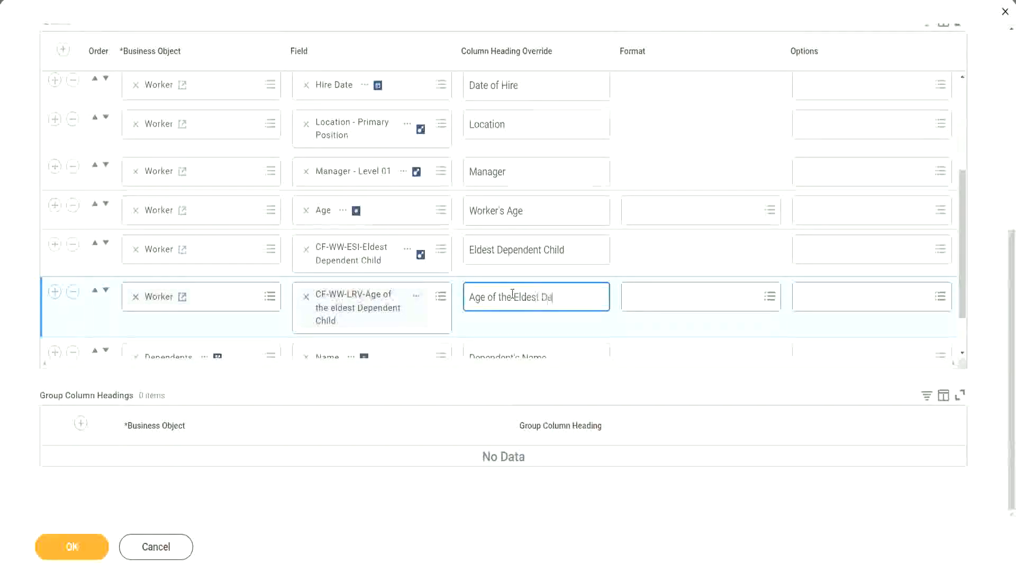
{"action": "type", "text": "pendent Child"}
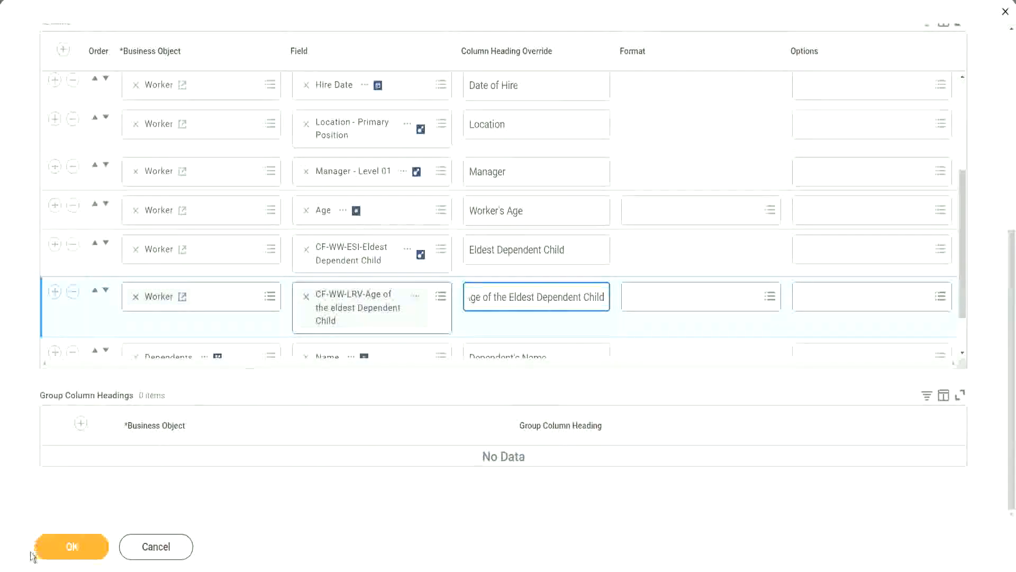
{"action": "left_click", "coordinate": [59, 554]}
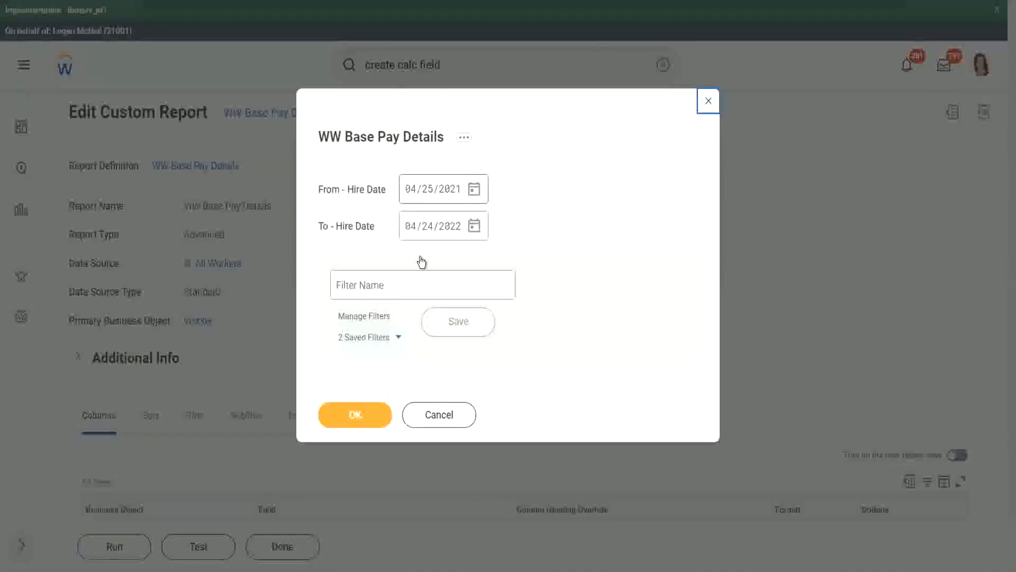
Step: Set the report's hire date range to 01/01/2000 through 12/31/2000 and save it as the filter "2000"
{"action": "type", "text": "01/01/20"}
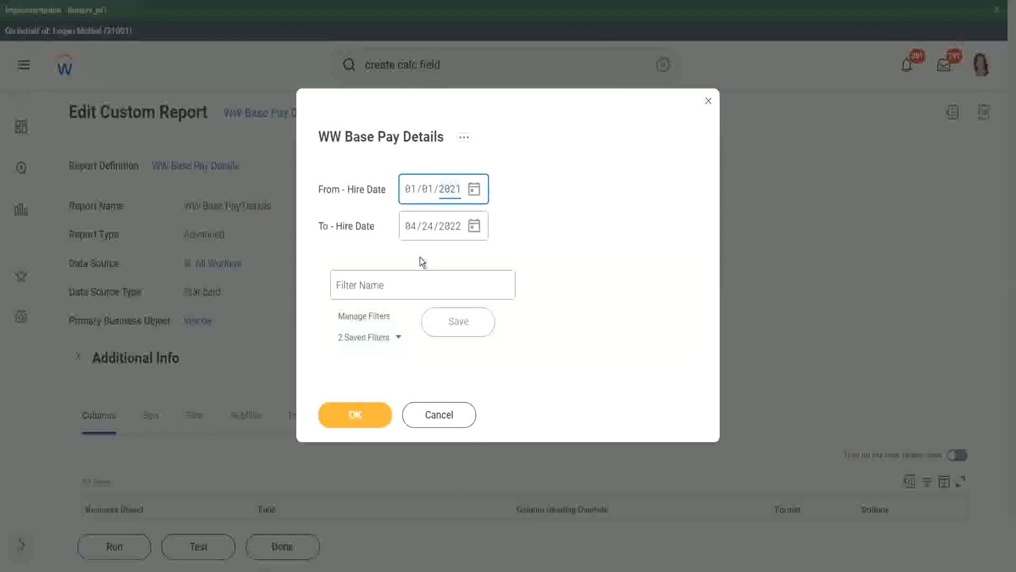
{"action": "type", "text": "00"}
{"action": "key", "text": "Tab"}
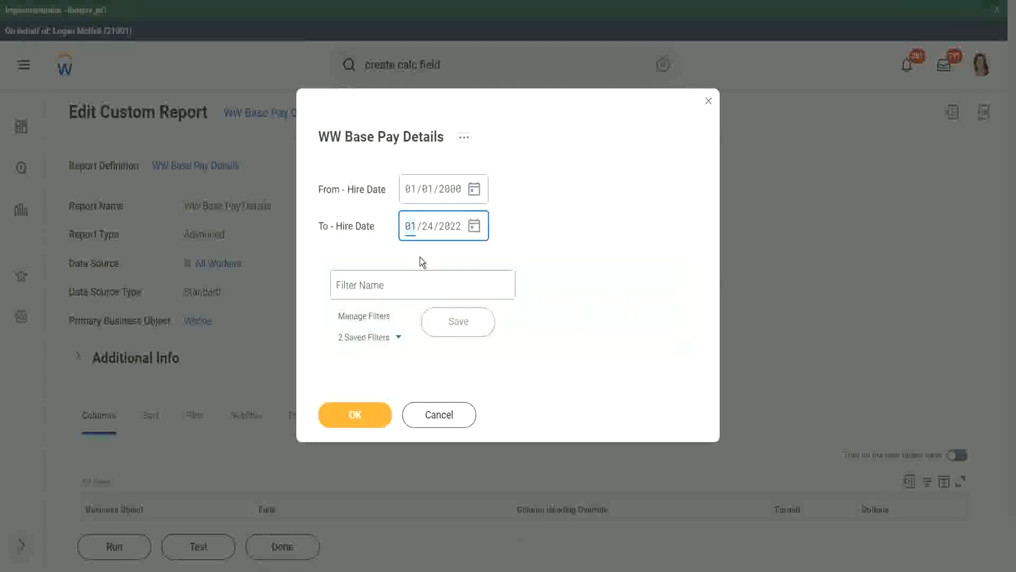
{"action": "type", "text": "312000"}
{"action": "left_click", "coordinate": [391, 283]}
{"action": "type", "text": "2000"}
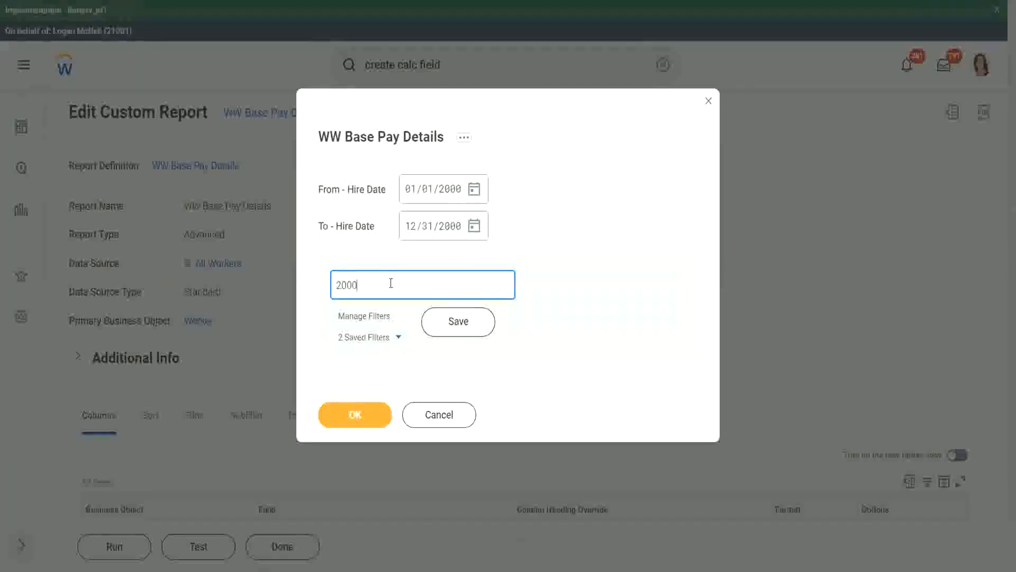
{"action": "left_click", "coordinate": [455, 320]}
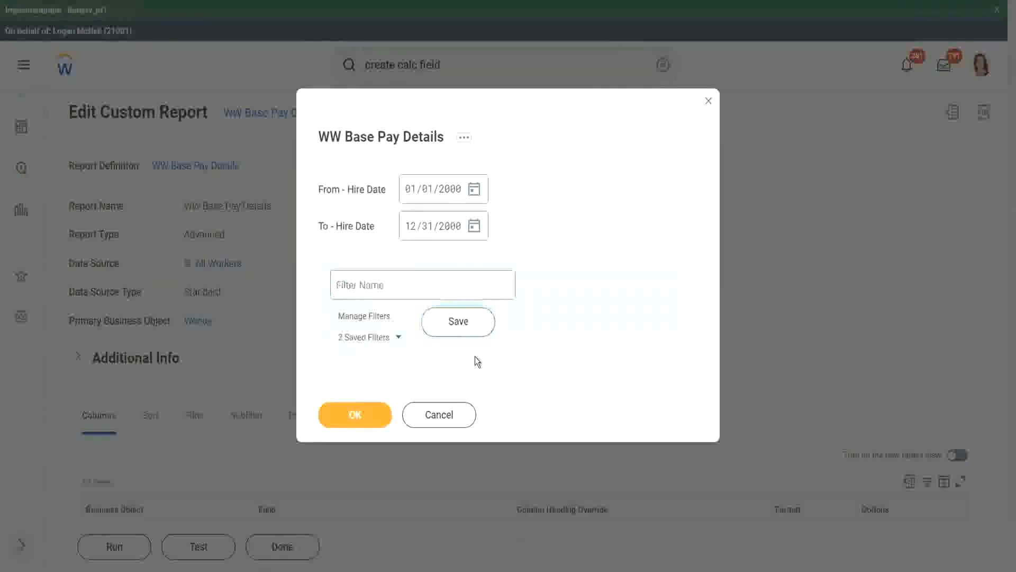
Step: Run the report and compare the Age of the Eldest Dependent Child column with the dependents' names and ages
{"action": "left_click", "coordinate": [351, 417]}
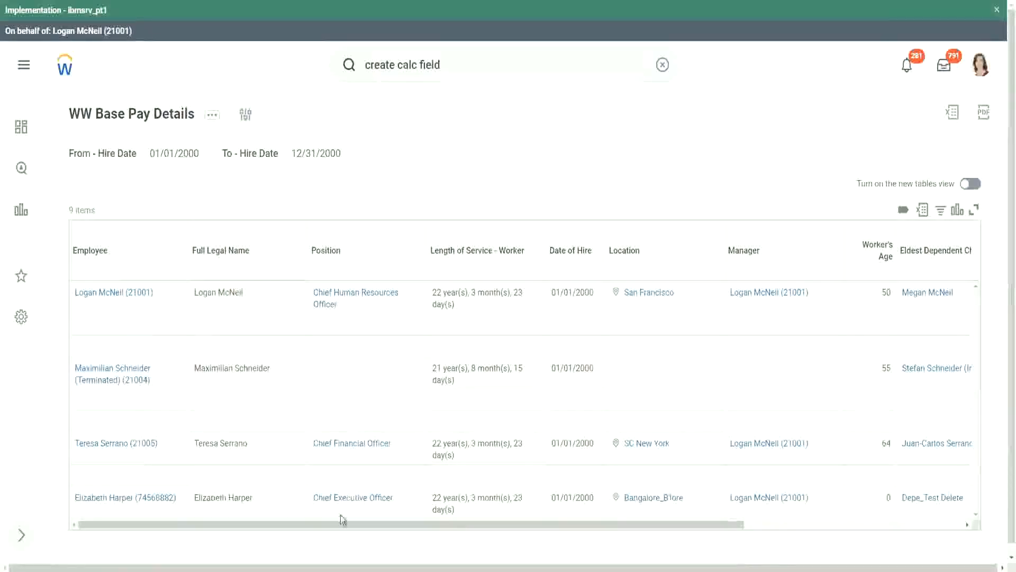
{"action": "scroll", "coordinate": [459, 533], "scroll_direction": "right", "scroll_amount": 3}
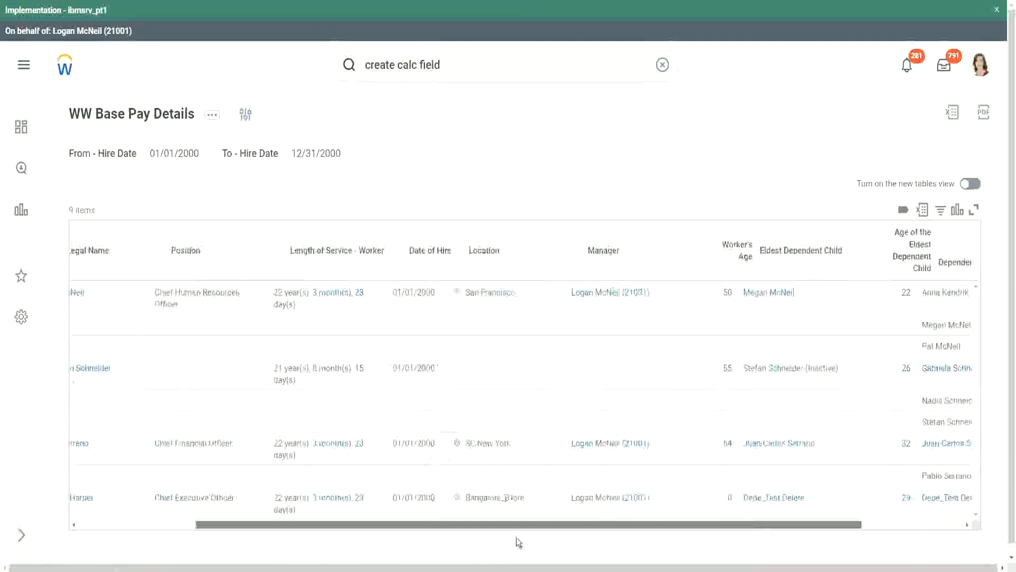
{"action": "scroll", "coordinate": [516, 538], "scroll_direction": "right", "scroll_amount": 4}
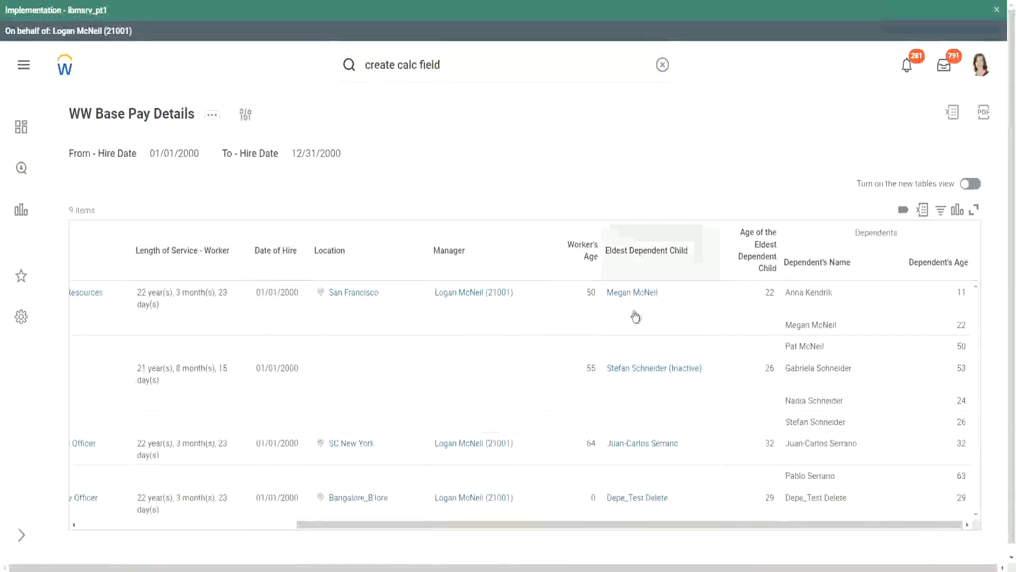
Step: Check each worker's eldest dependent child age against the matching entry in the Dependent's Age column
{"action": "double_click", "coordinate": [770, 292]}
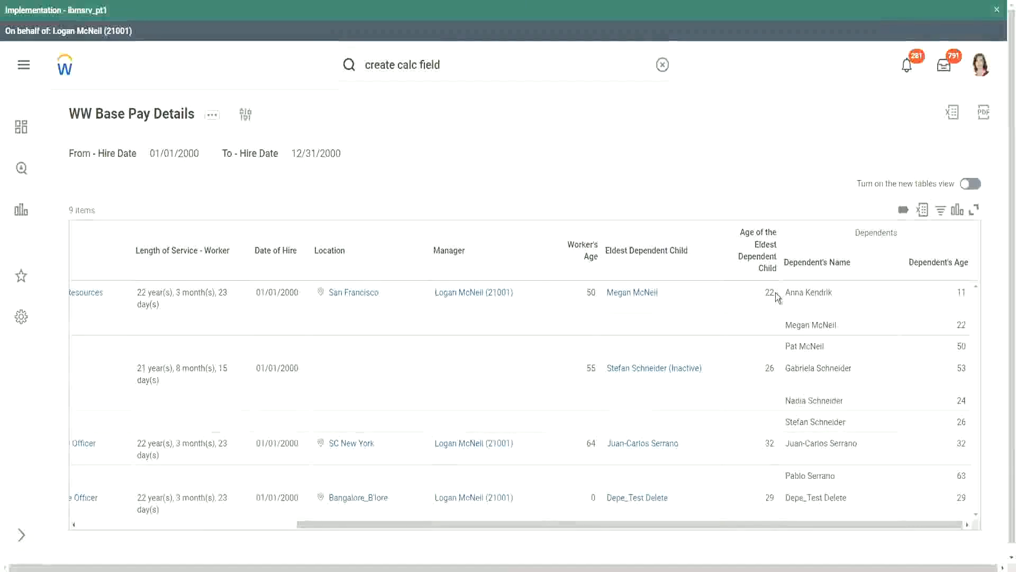
{"action": "double_click", "coordinate": [960, 324]}
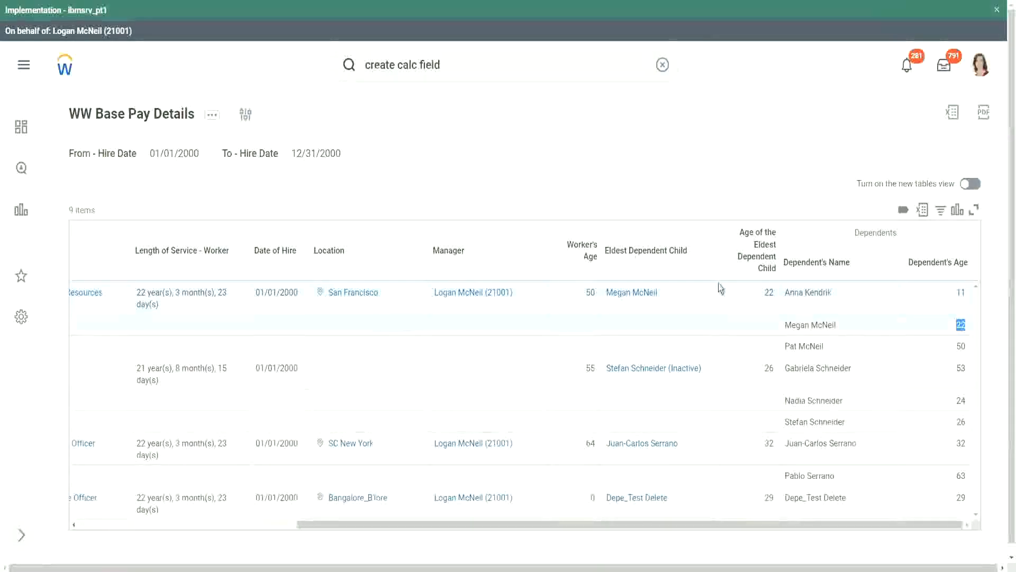
{"action": "double_click", "coordinate": [769, 292]}
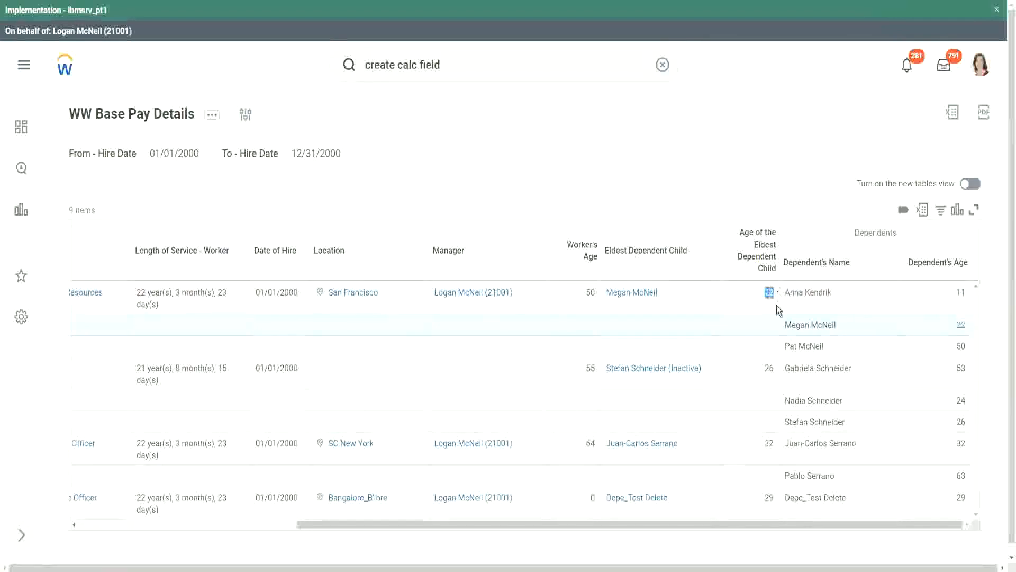
{"action": "double_click", "coordinate": [769, 368]}
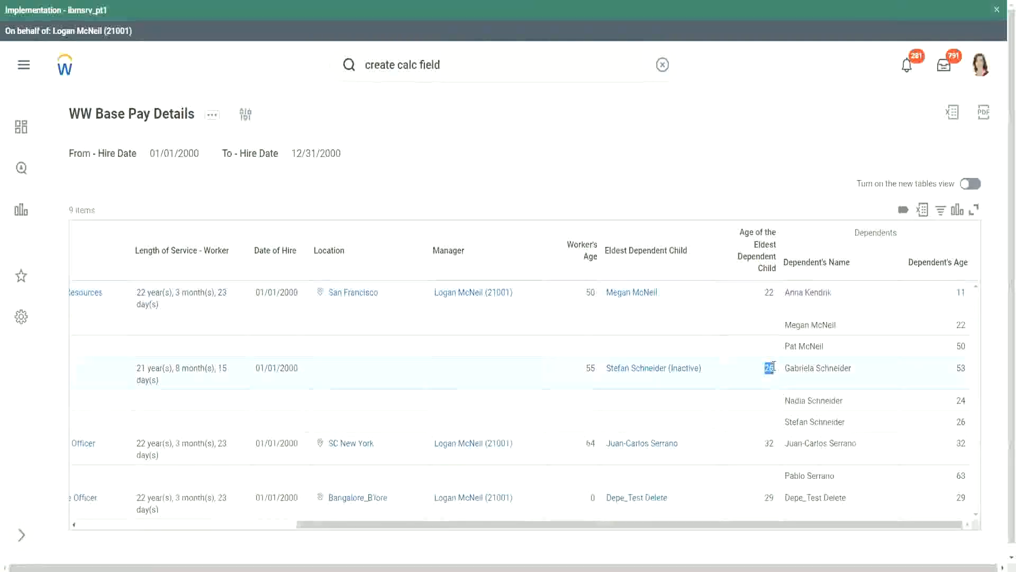
{"action": "double_click", "coordinate": [769, 443]}
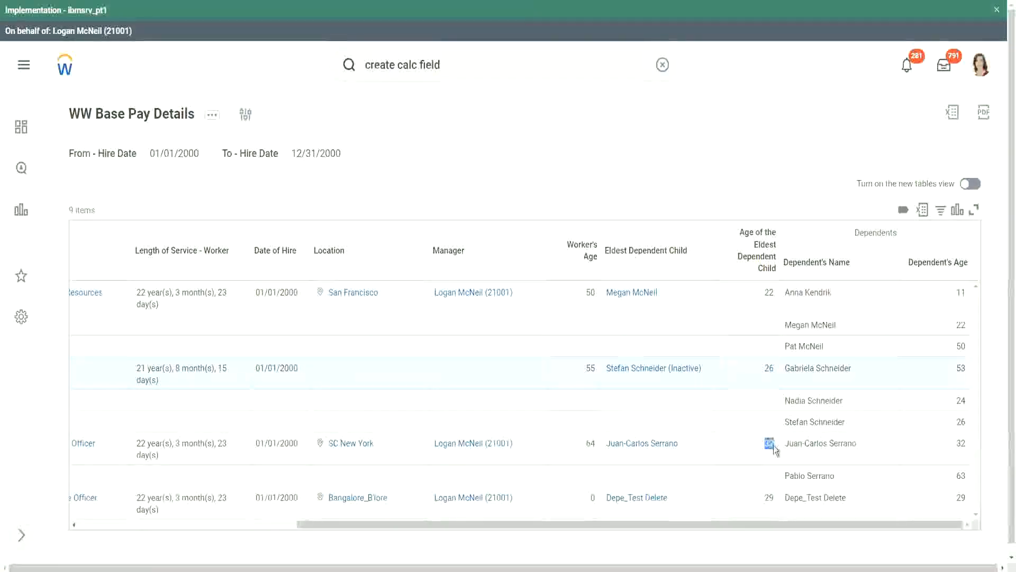
{"action": "double_click", "coordinate": [961, 443]}
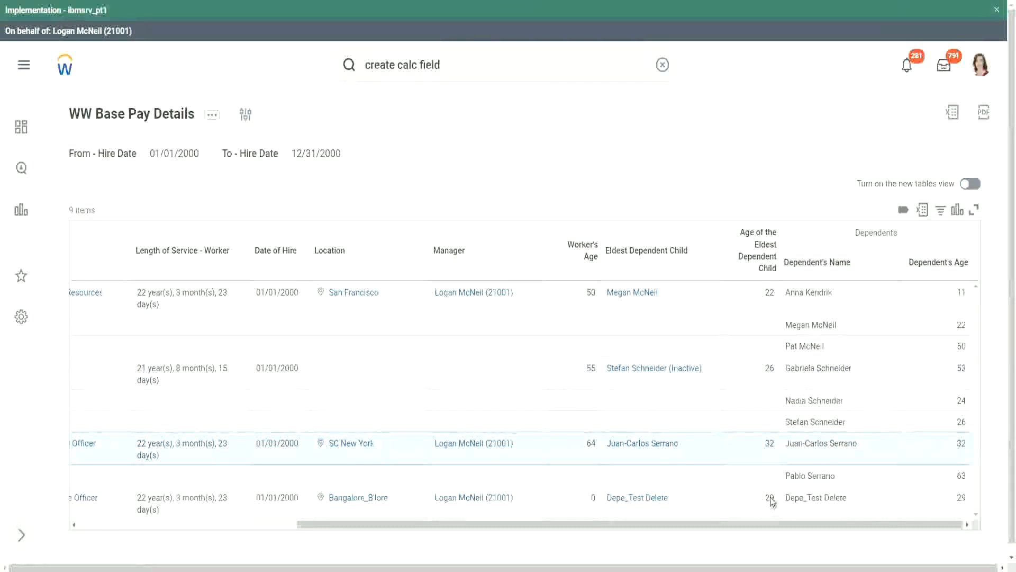
{"action": "left_click_drag", "start_coordinate": [765, 500], "coordinate": [770, 500]}
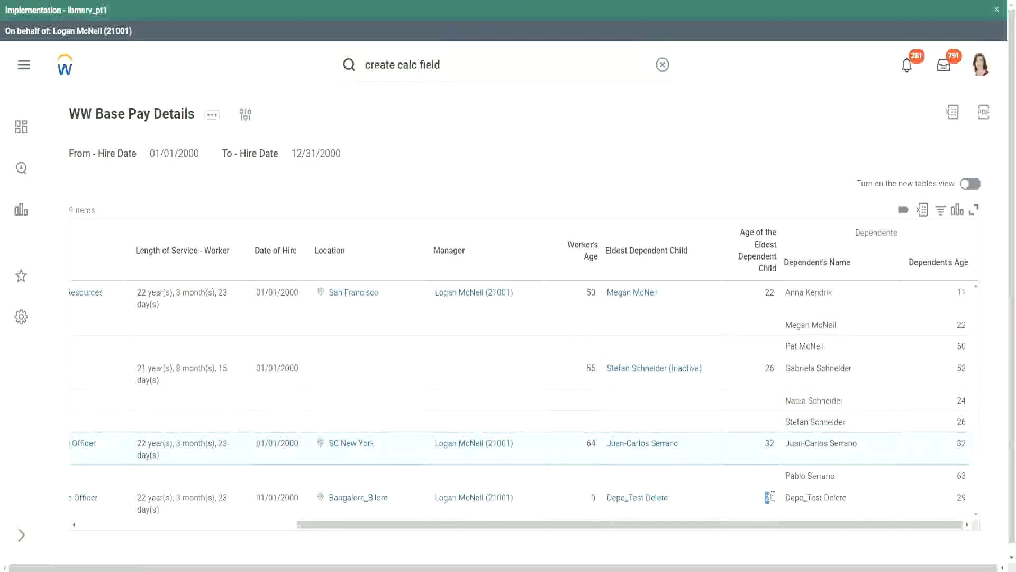
{"action": "double_click", "coordinate": [962, 498]}
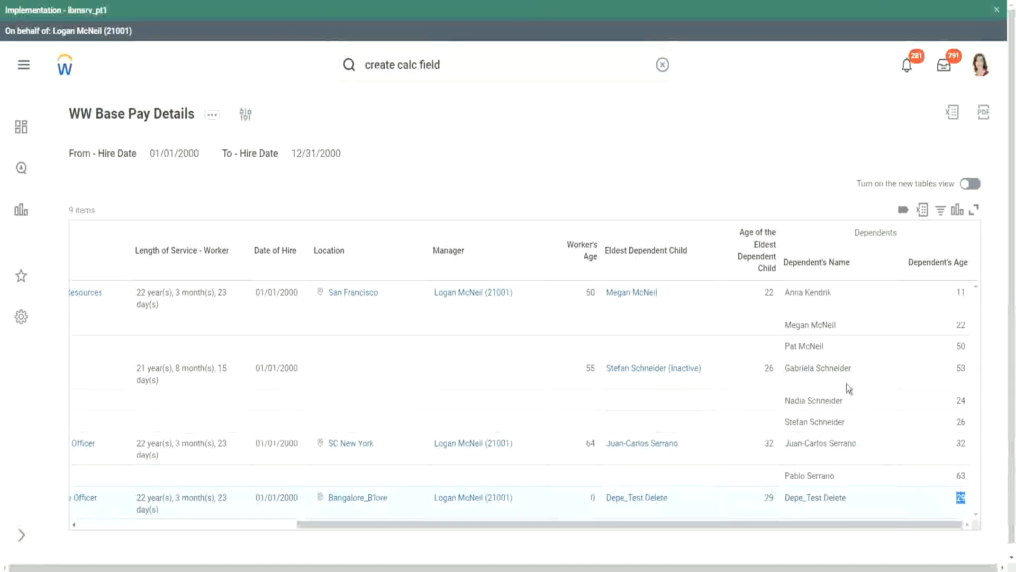
{"action": "left_click", "coordinate": [763, 158]}
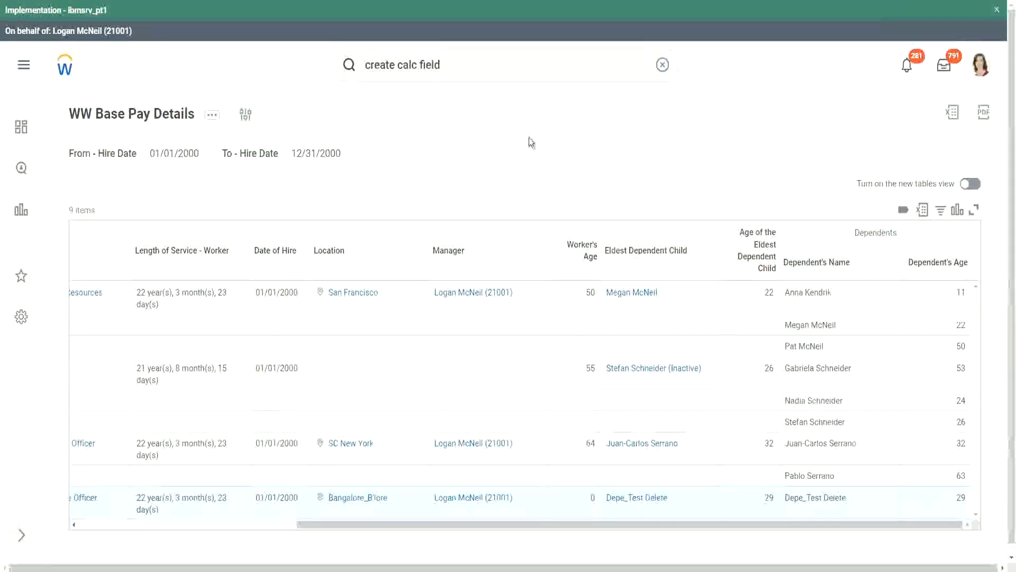
Step: Edit the report and insert an And filter condition on CF-WW-LRV-Age of the eldest Dependent Child below the CF-WW-ESI-Eldest Dependent Child condition
{"action": "left_click", "coordinate": [212, 117]}
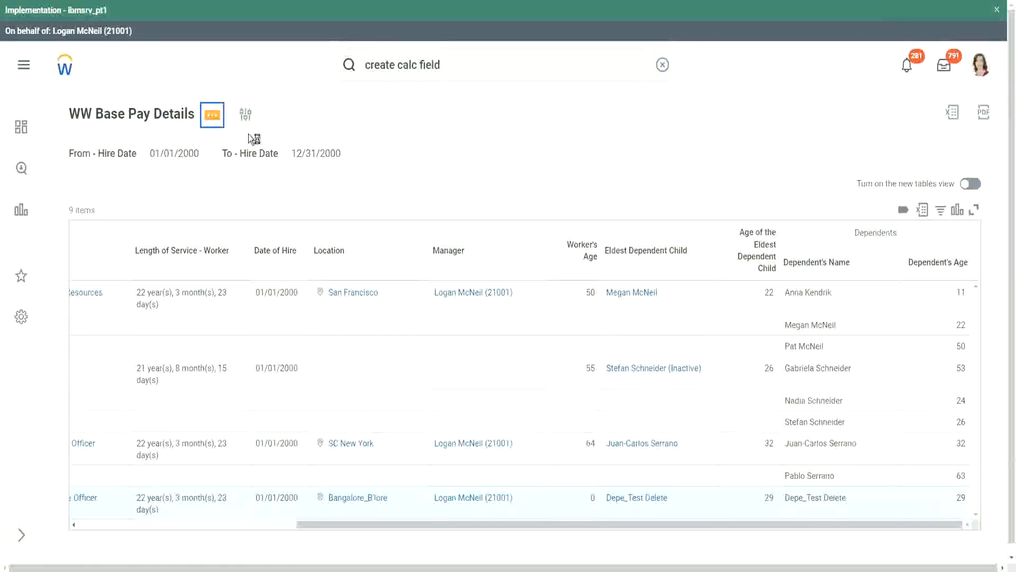
{"action": "mouse_move", "coordinate": [275, 176]}
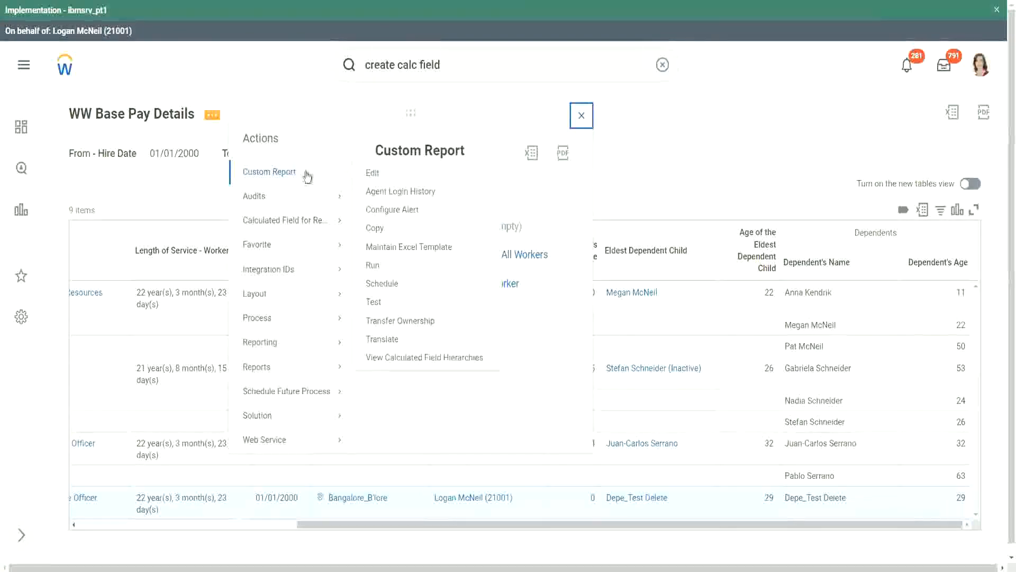
{"action": "left_click", "coordinate": [373, 173]}
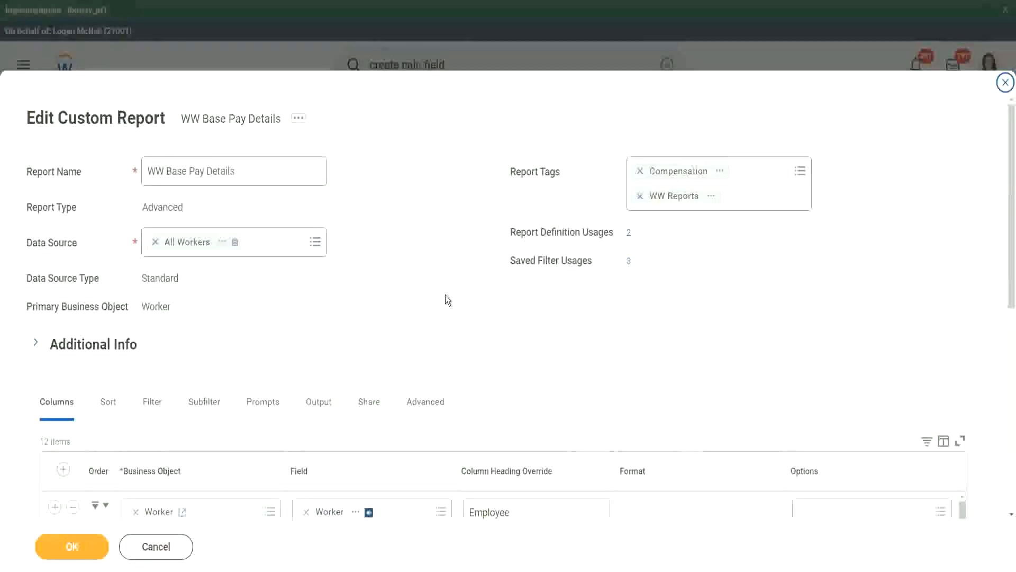
{"action": "scroll", "coordinate": [463, 273], "scroll_direction": "down", "scroll_amount": 3}
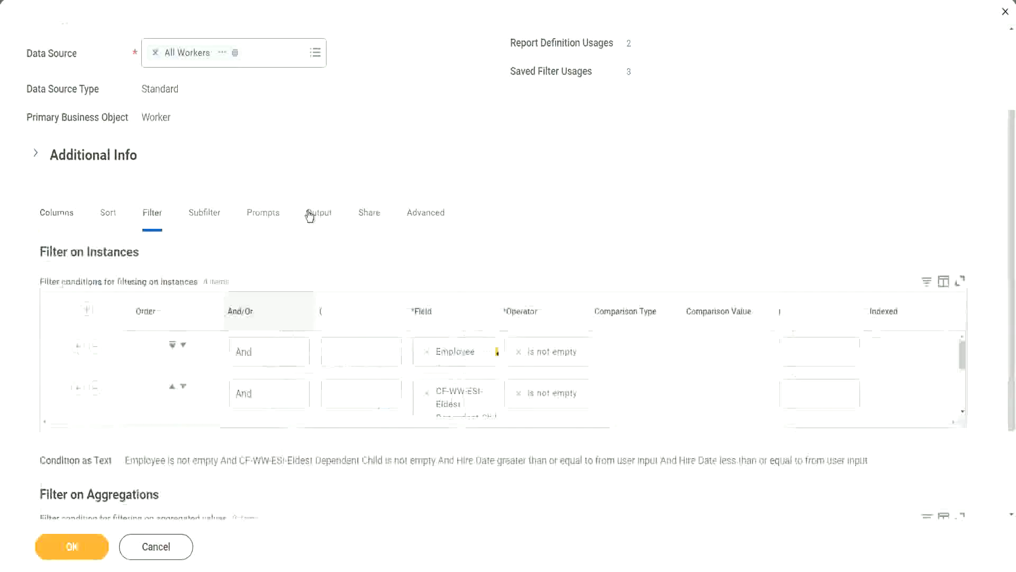
{"action": "left_click", "coordinate": [54, 388]}
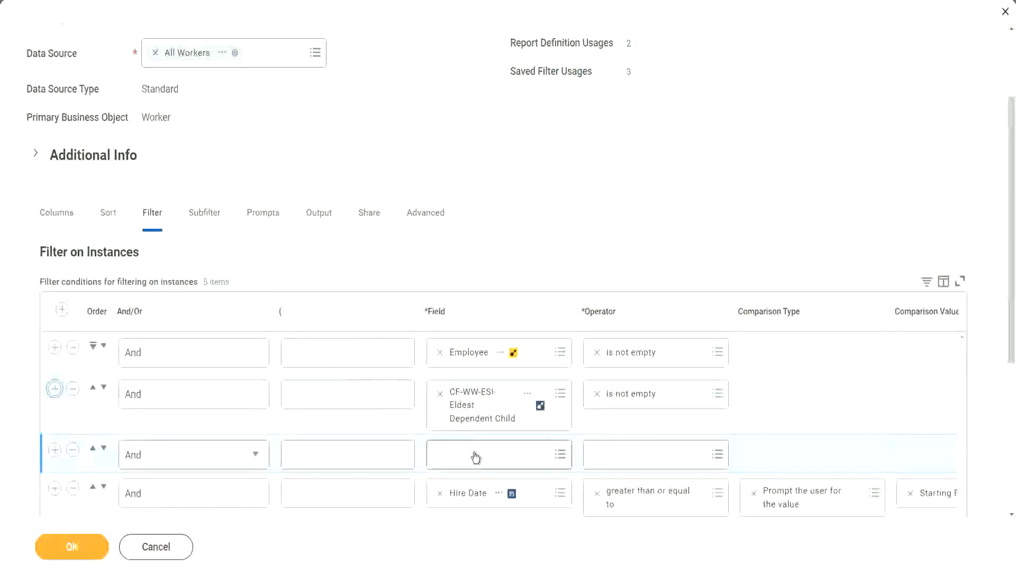
{"action": "left_click", "coordinate": [476, 452]}
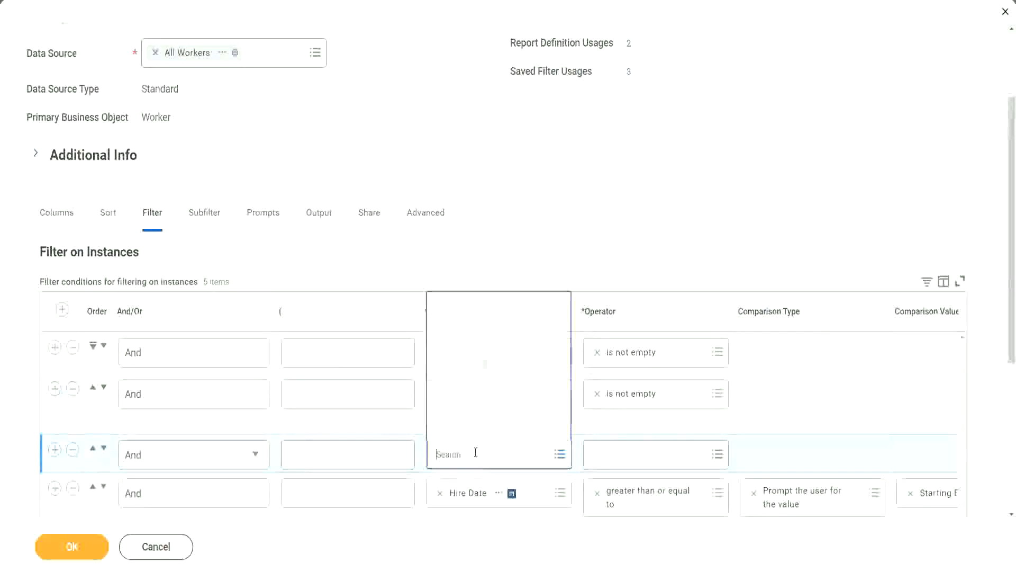
{"action": "left_click", "coordinate": [496, 305]}
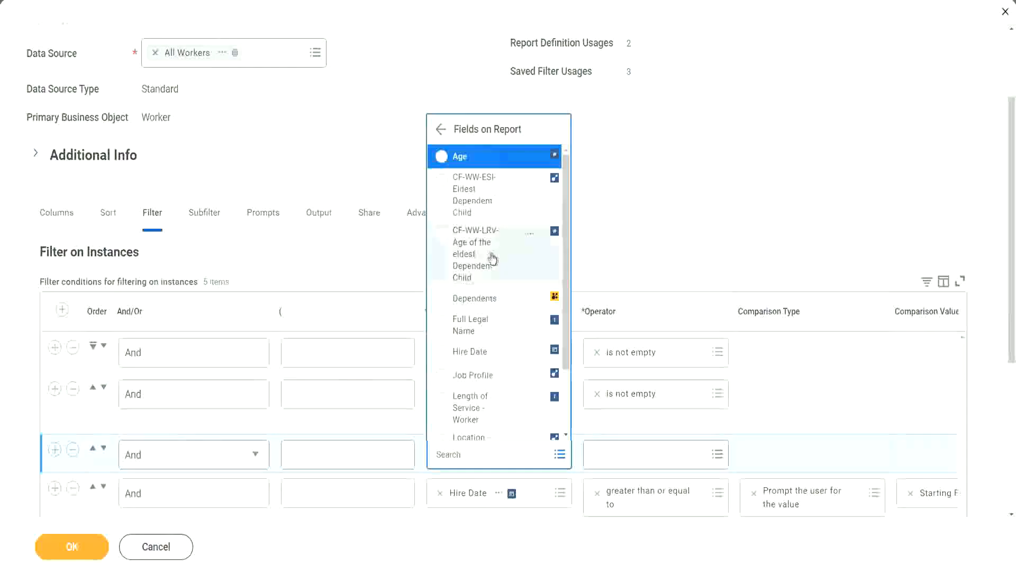
{"action": "left_click", "coordinate": [461, 254]}
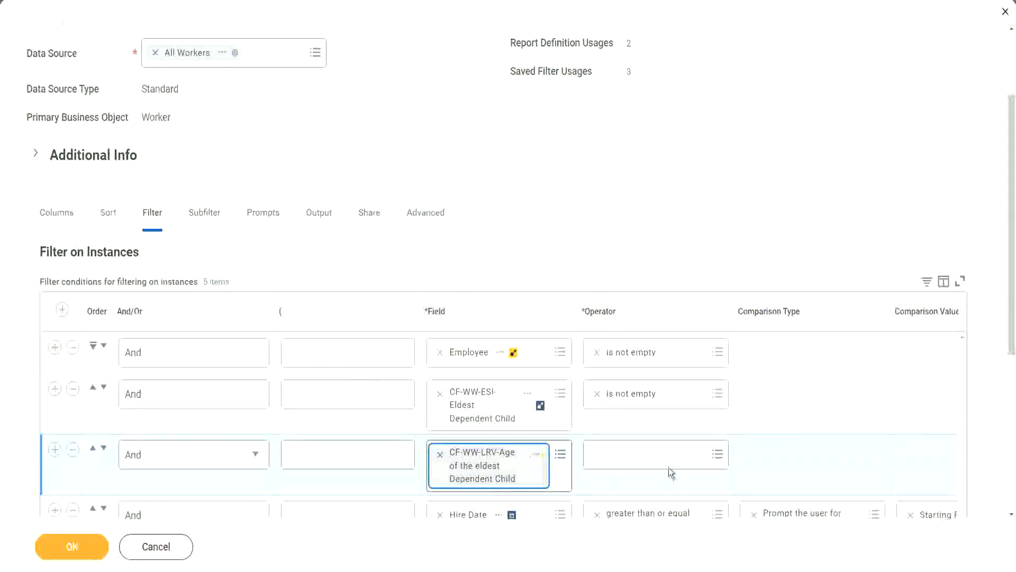
Step: Set the new age condition's operator to less than or equal to with comparison value 30, and save the report
{"action": "left_click", "coordinate": [659, 451]}
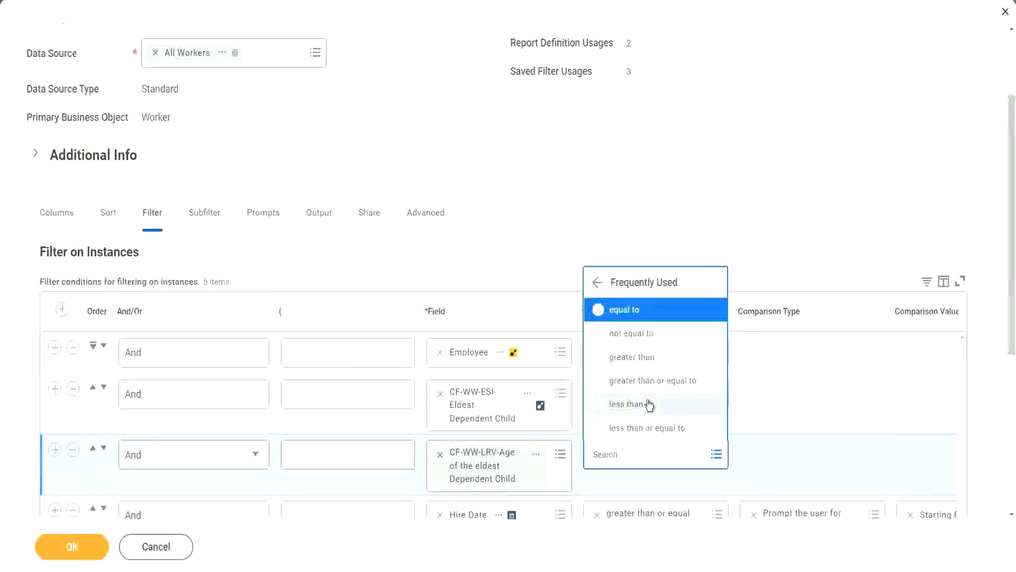
{"action": "left_click", "coordinate": [654, 433]}
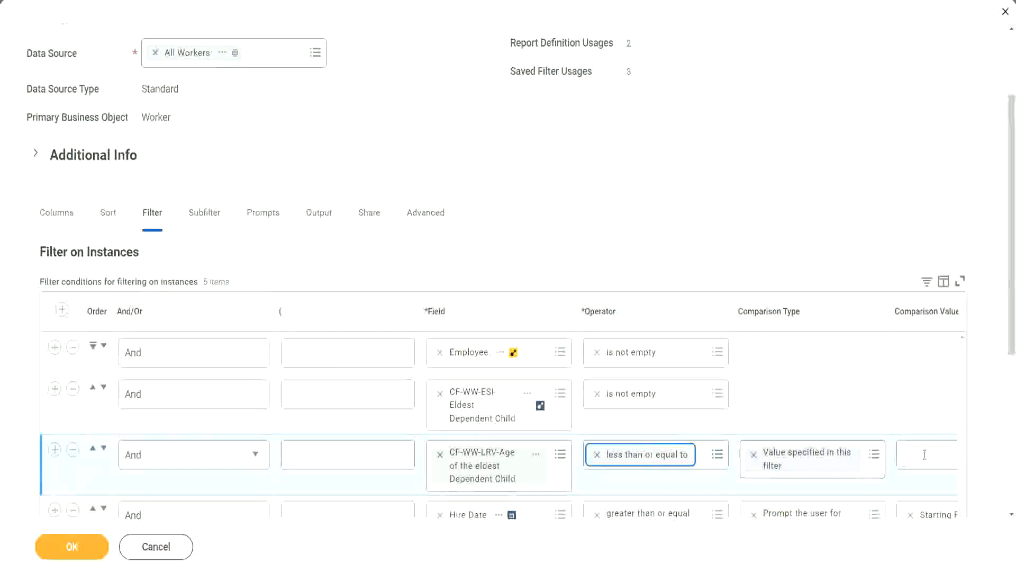
{"action": "scroll", "coordinate": [541, 481], "scroll_direction": "down", "scroll_amount": 2}
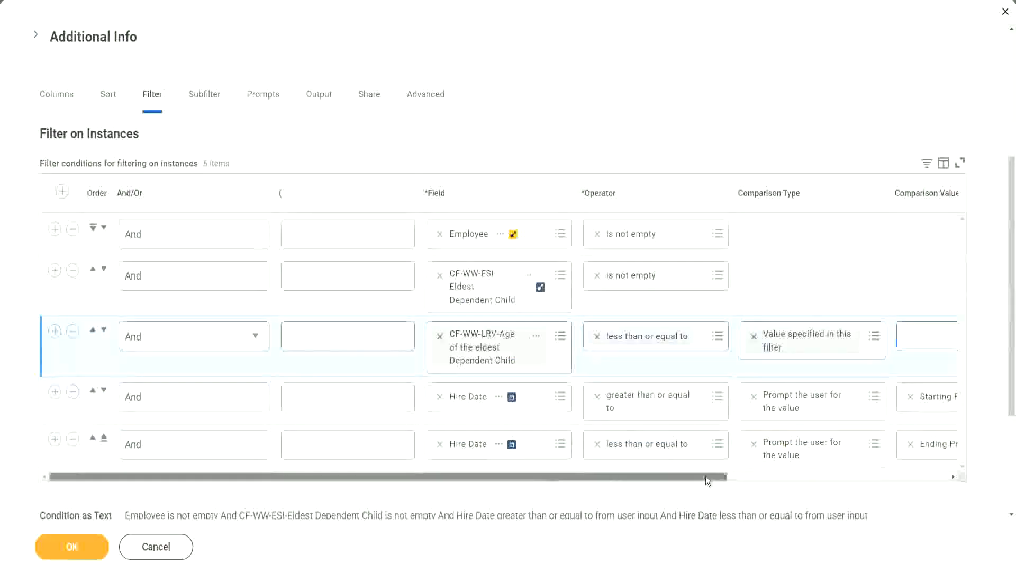
{"action": "scroll", "coordinate": [824, 443], "scroll_direction": "right", "scroll_amount": 5}
{"action": "left_click", "coordinate": [745, 335]}
{"action": "type", "text": "30"}
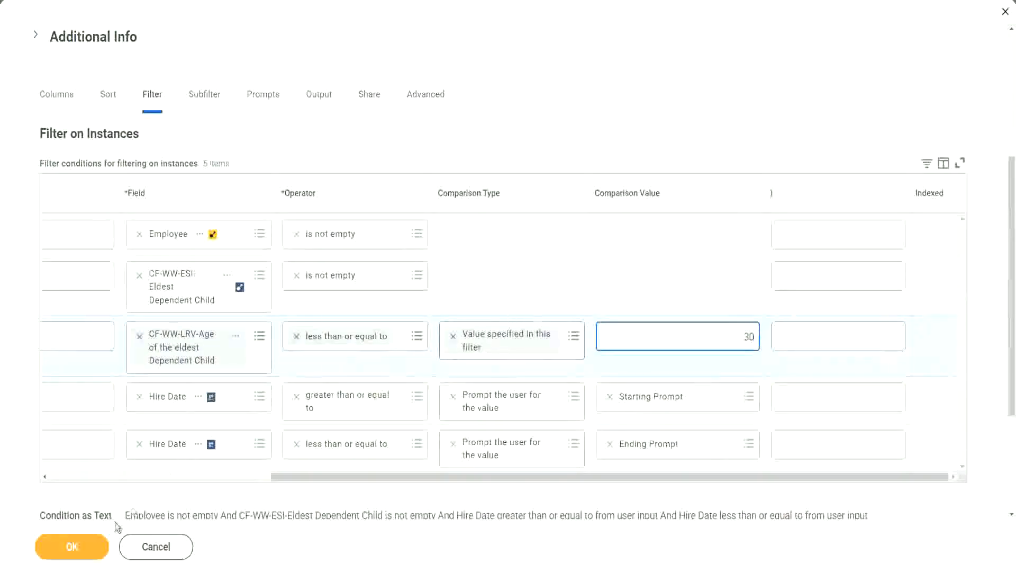
{"action": "left_click", "coordinate": [70, 549]}
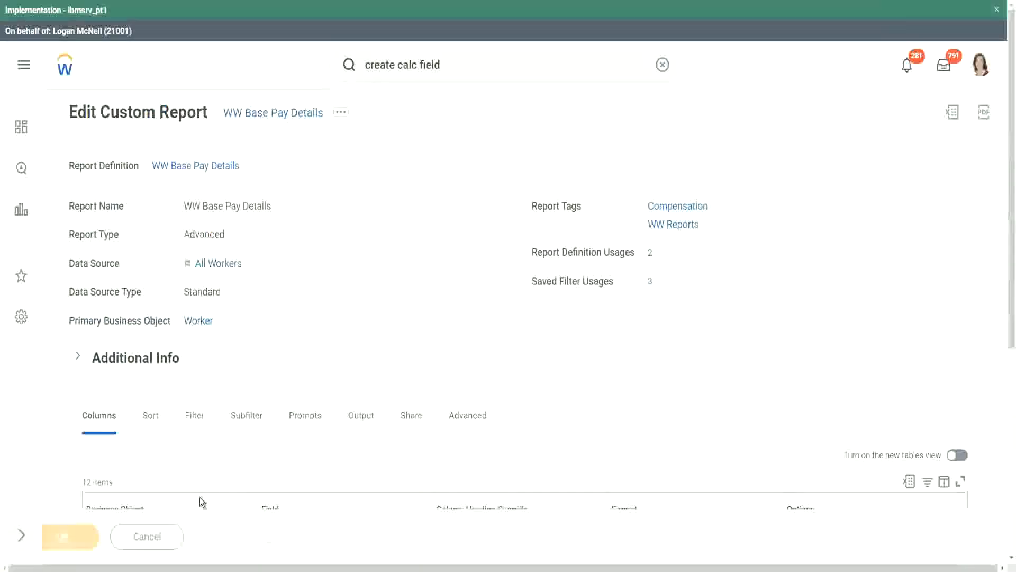
Step: Run the report with the saved filter for hire dates 01/01/2000 through 12/31/2000 and check the eldest dependent child ages against the 30 limit
{"action": "left_click", "coordinate": [111, 542]}
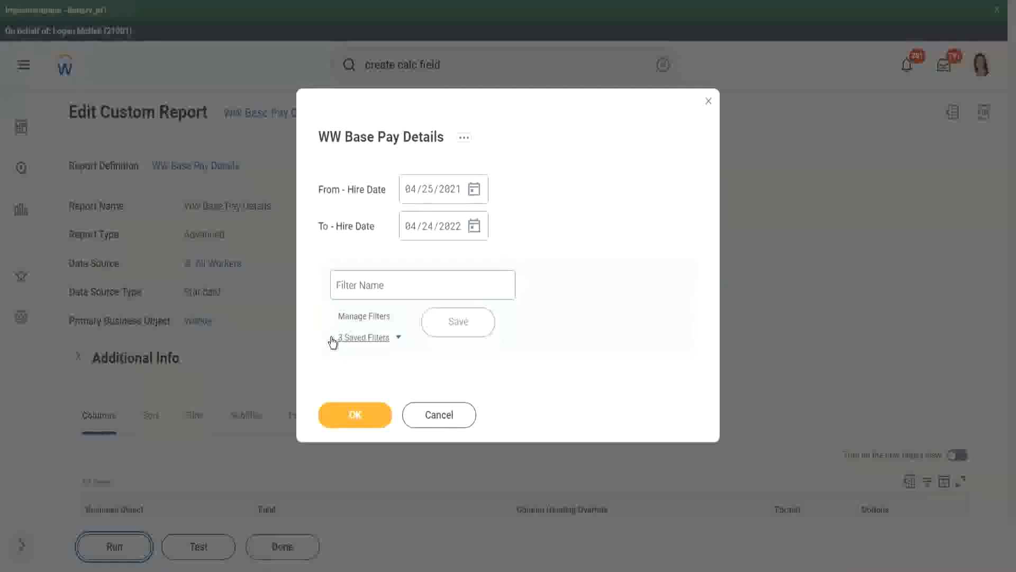
{"action": "left_click", "coordinate": [398, 339]}
{"action": "left_click", "coordinate": [396, 392]}
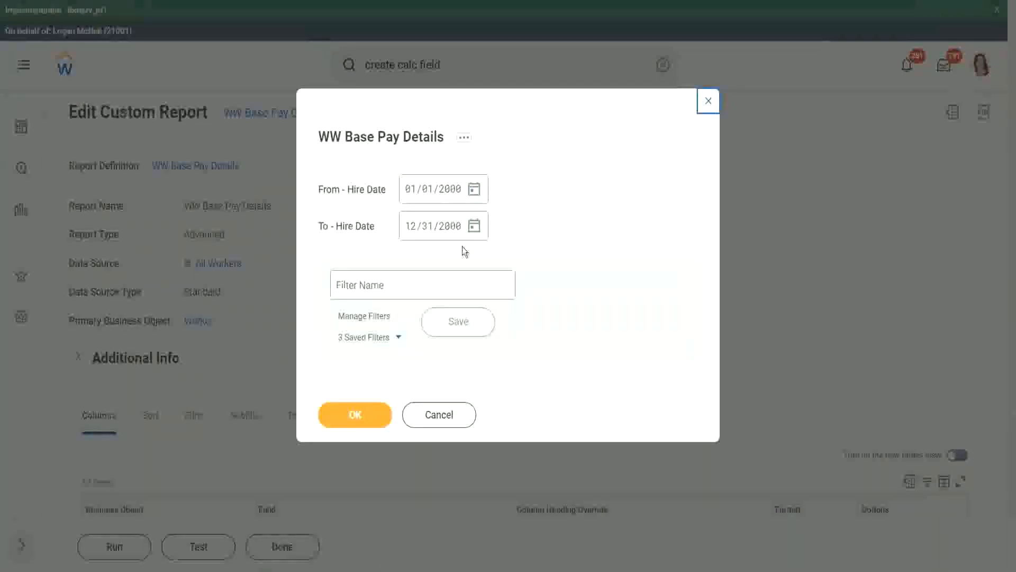
{"action": "left_click", "coordinate": [353, 415]}
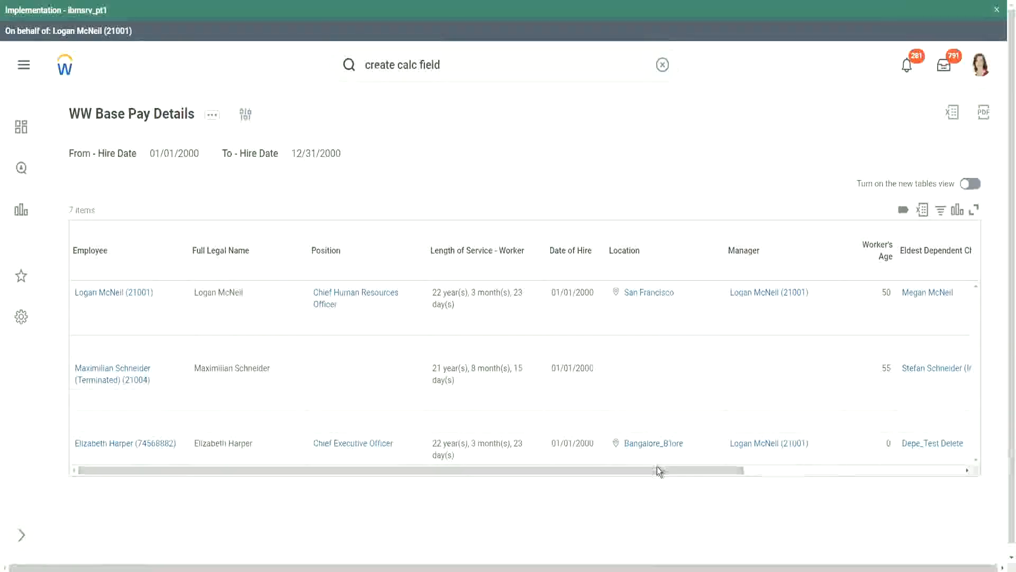
{"action": "left_click_drag", "start_coordinate": [656, 465], "coordinate": [868, 479]}
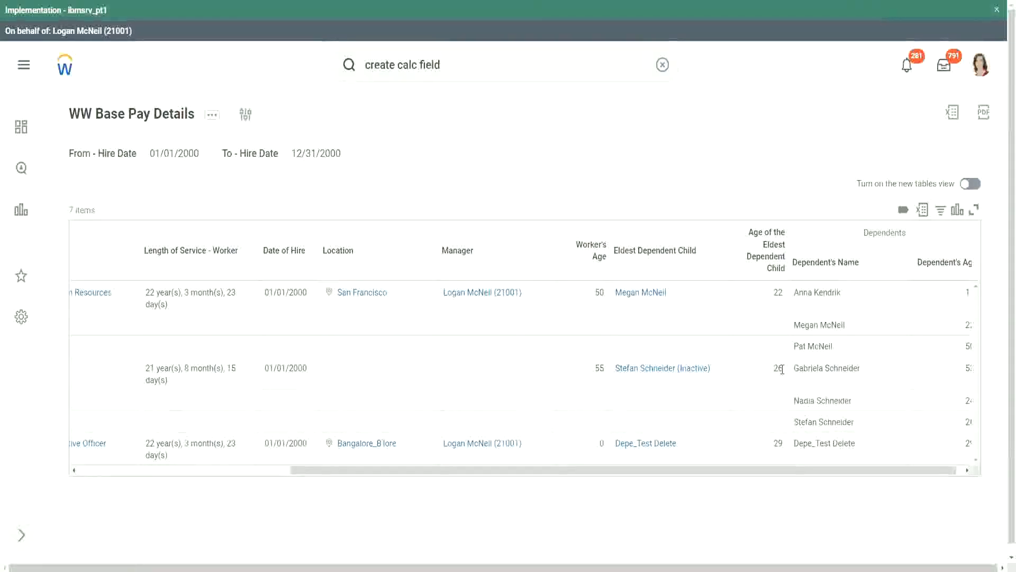
{"action": "double_click", "coordinate": [778, 443]}
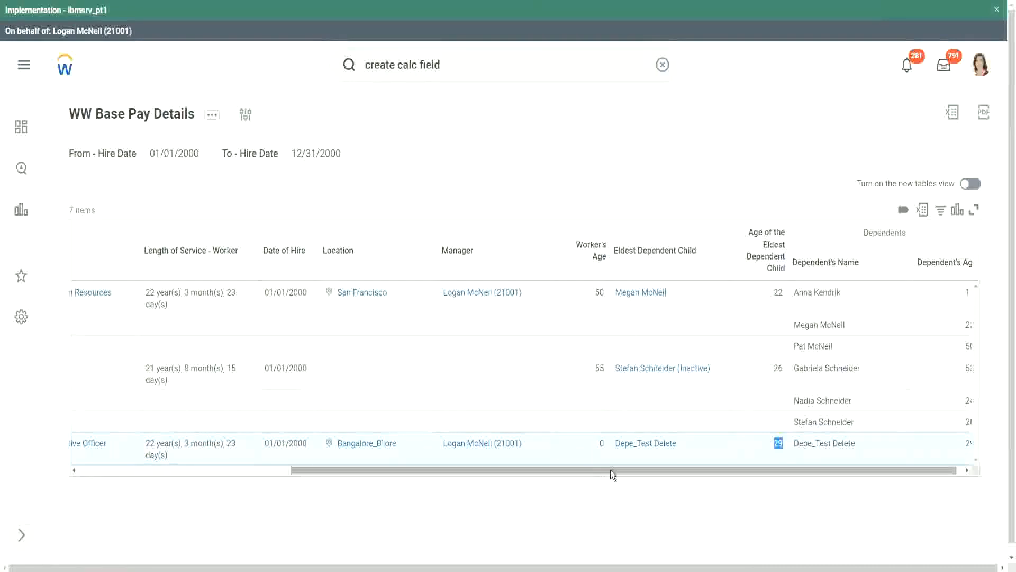
{"action": "left_click_drag", "start_coordinate": [612, 470], "coordinate": [291, 476]}
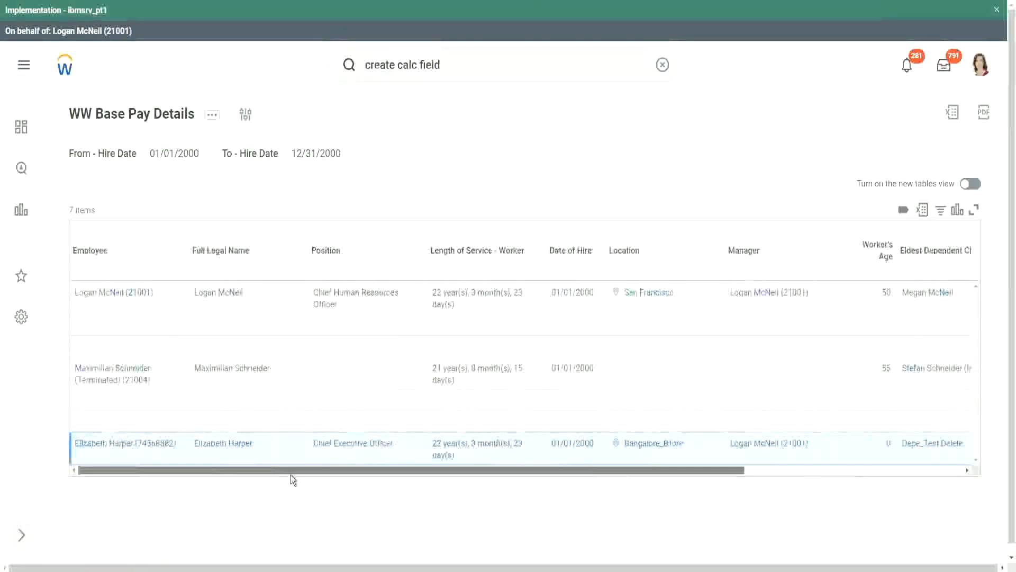